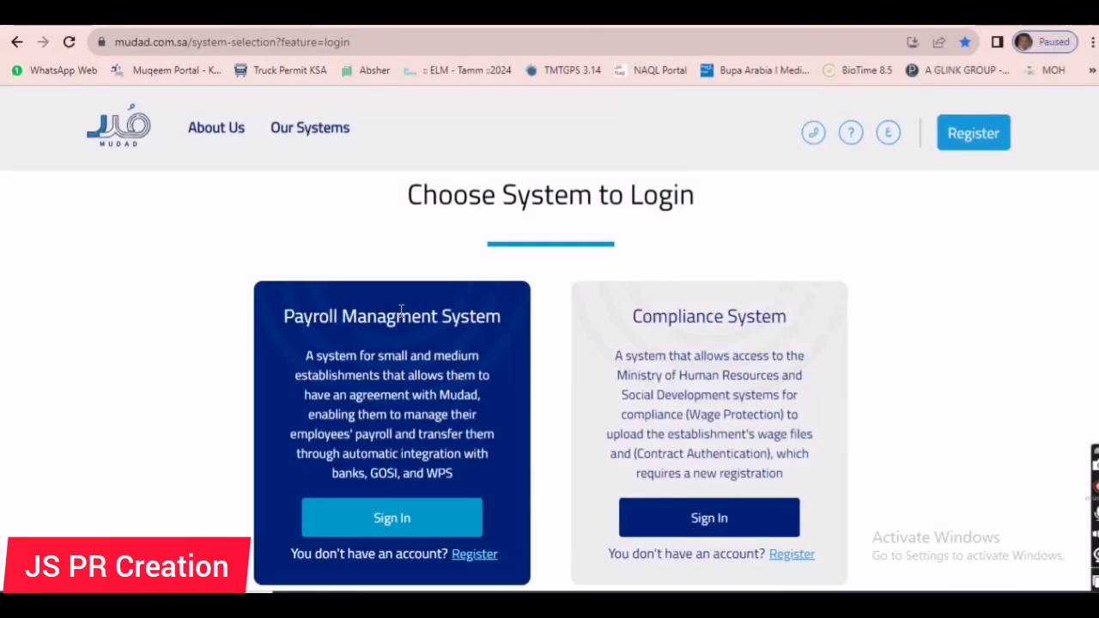
Choose Sign In under Payroll Management System to reach its login page
left_click(450, 525)
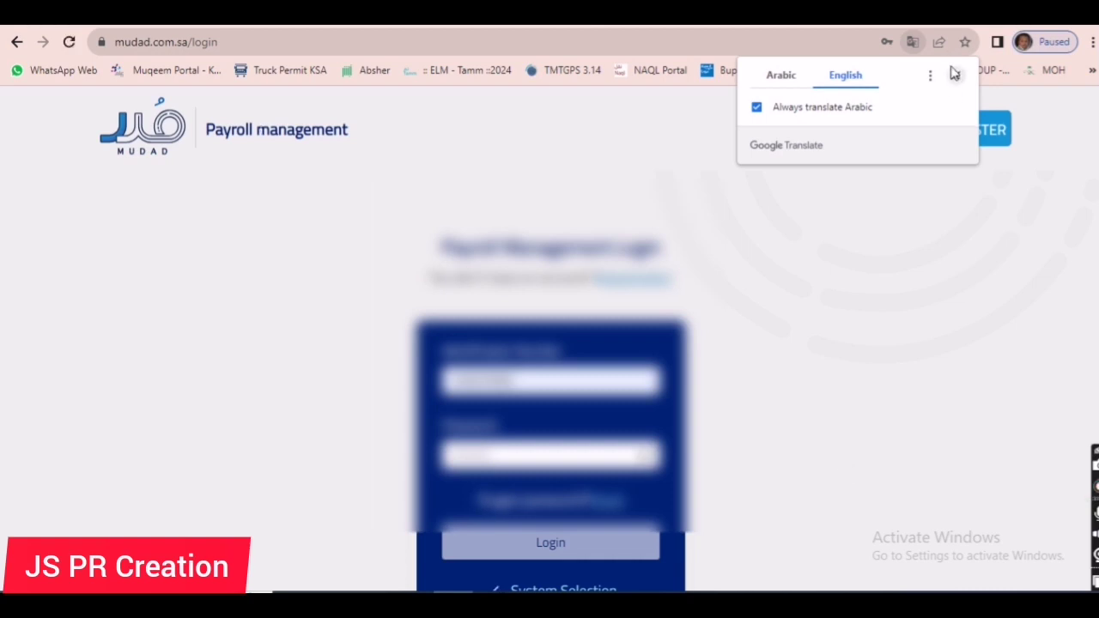
Dismiss the translation popup, autofill the saved username and password, and log in
left_click(875, 340)
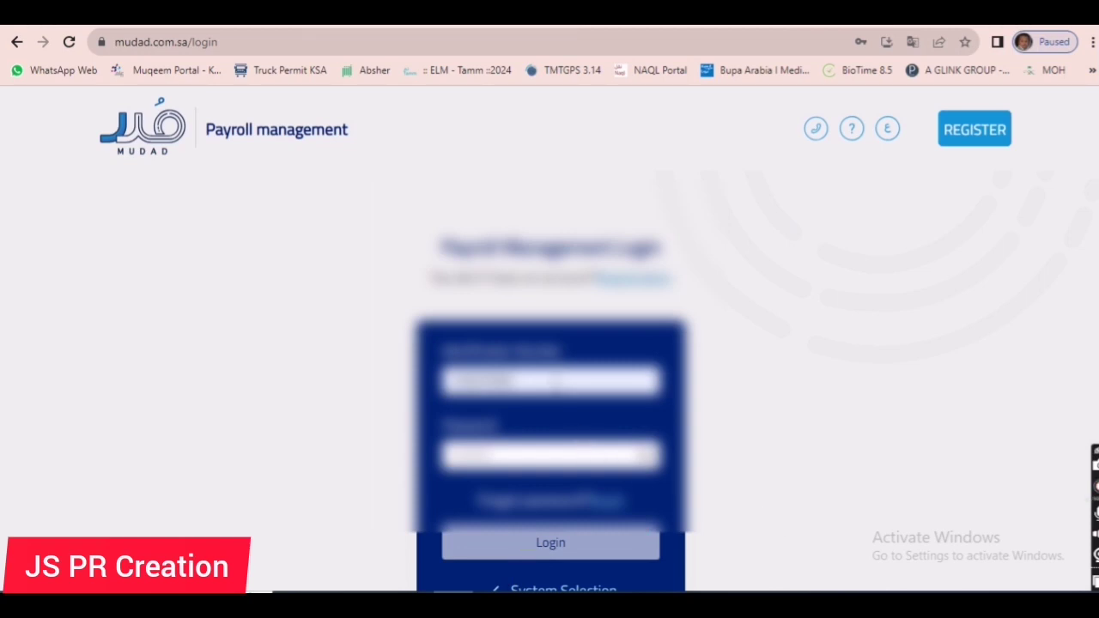
key("Down")
key("Return")
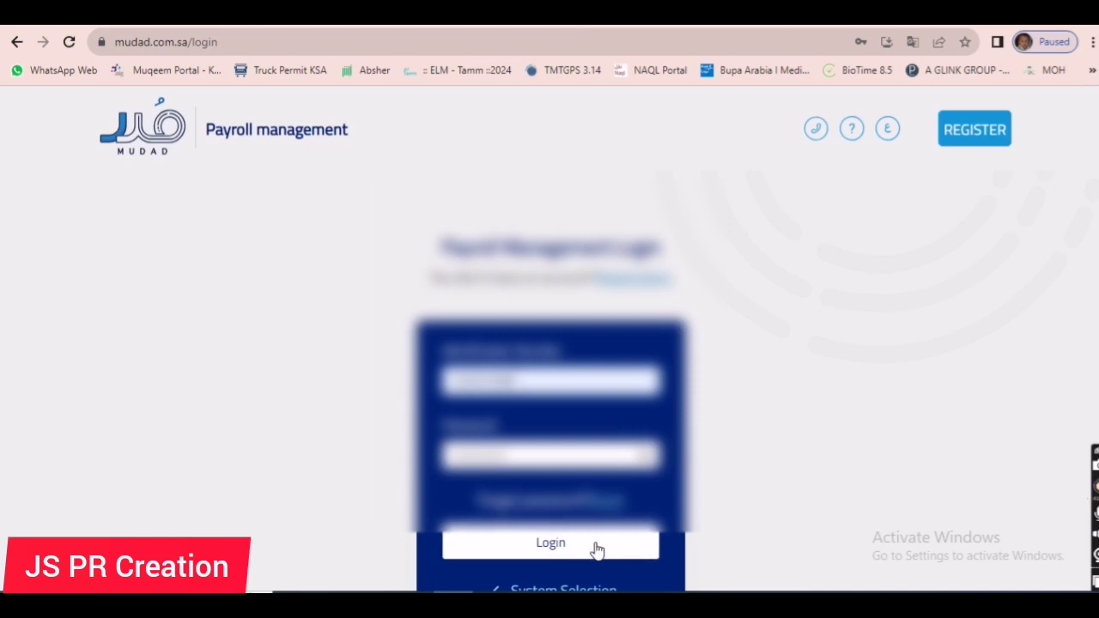
left_click(596, 546)
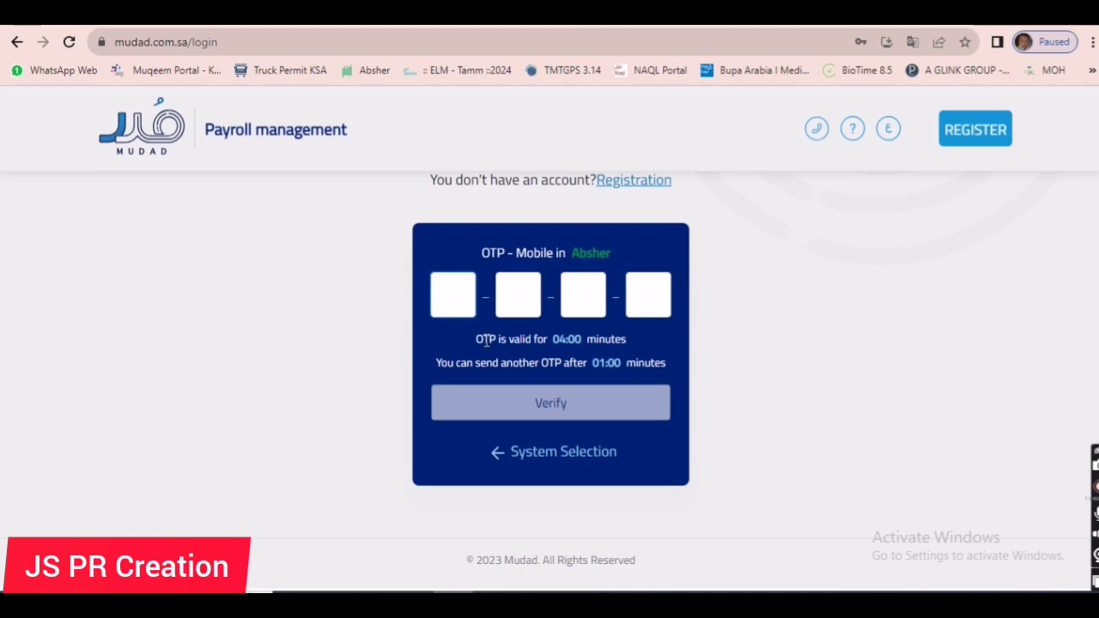
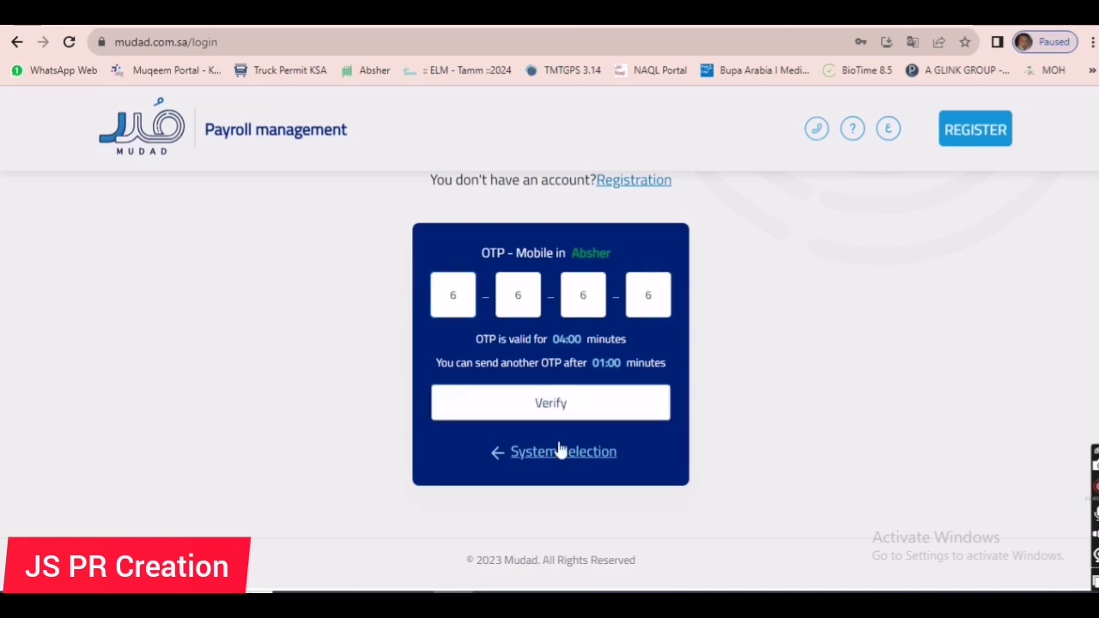
Enter the four-digit mobile verification code and verify it
left_click(559, 414)
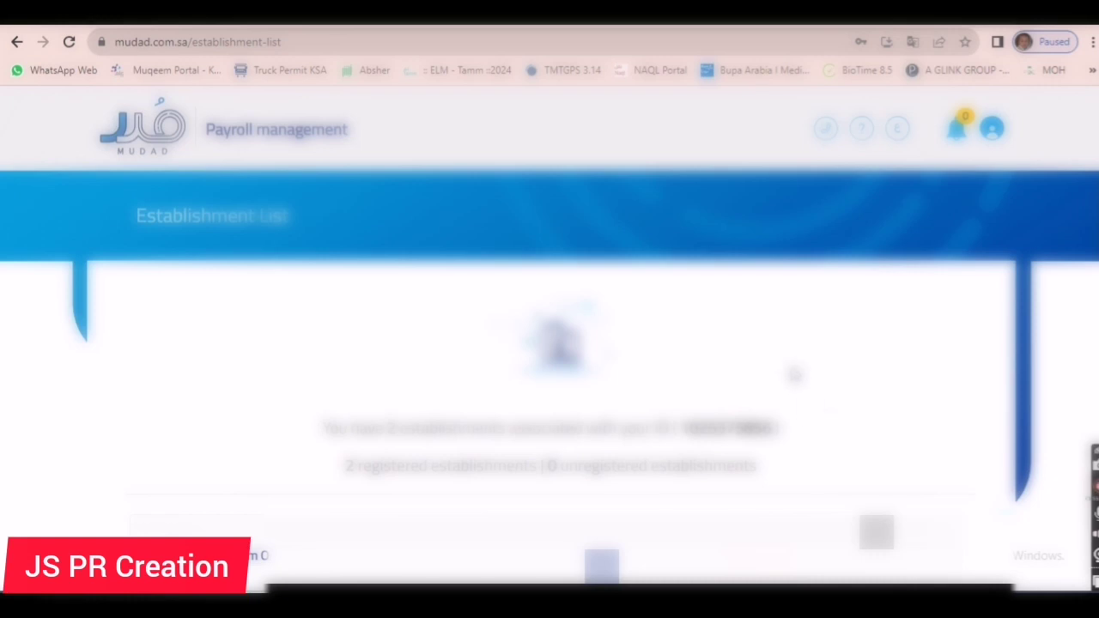
Access the second establishment card to open its My Dashboard page
scroll(912, 354, "down", 3)
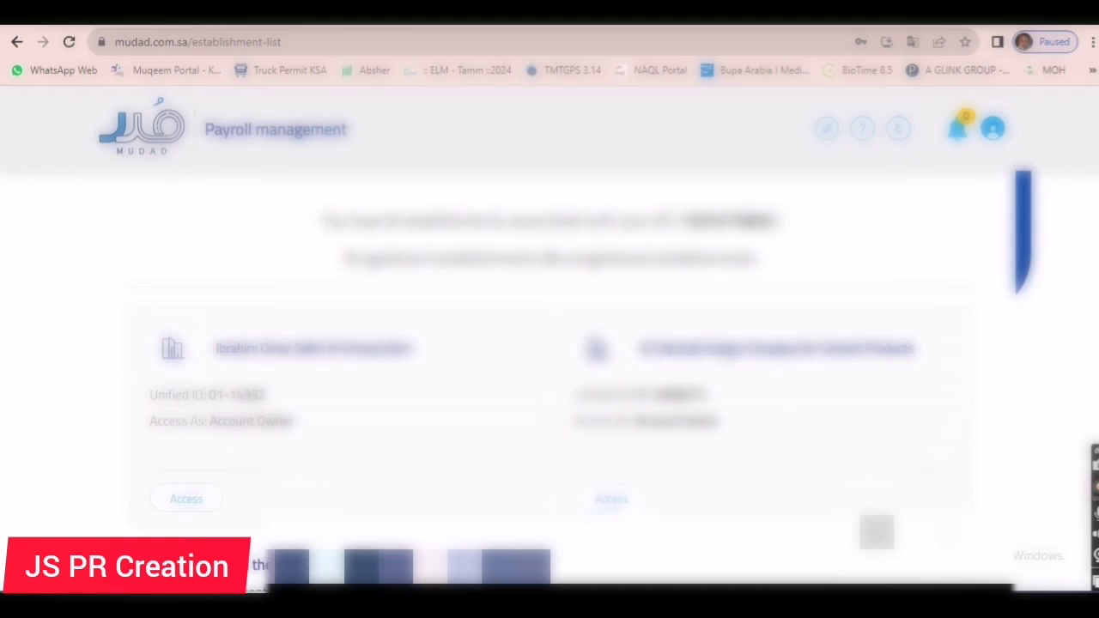
left_click(614, 502)
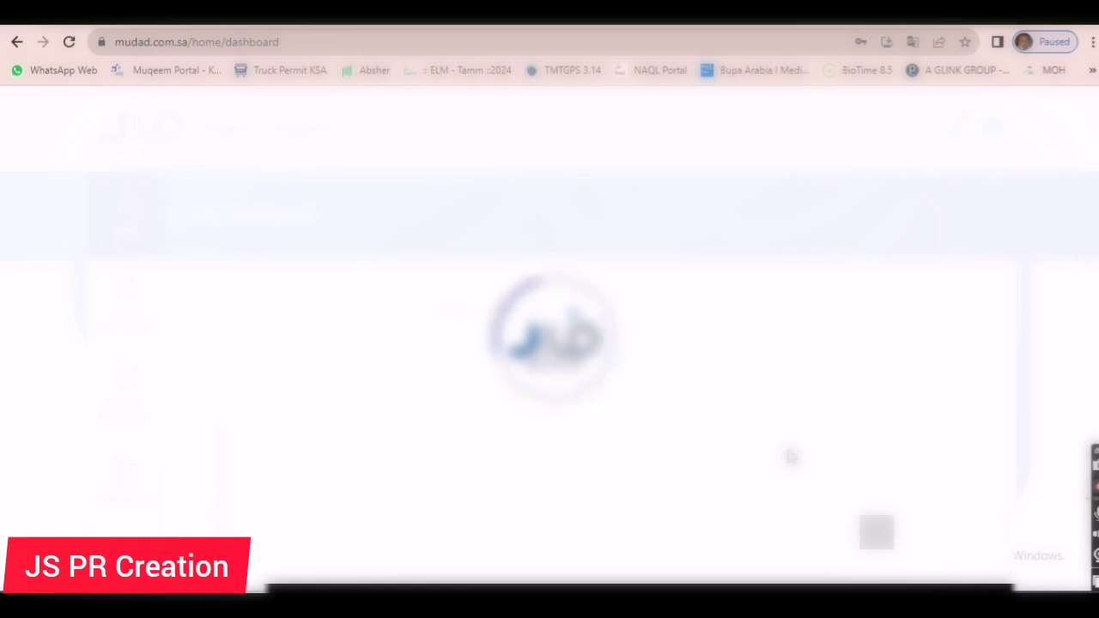
scroll(783, 440, "down", 2)
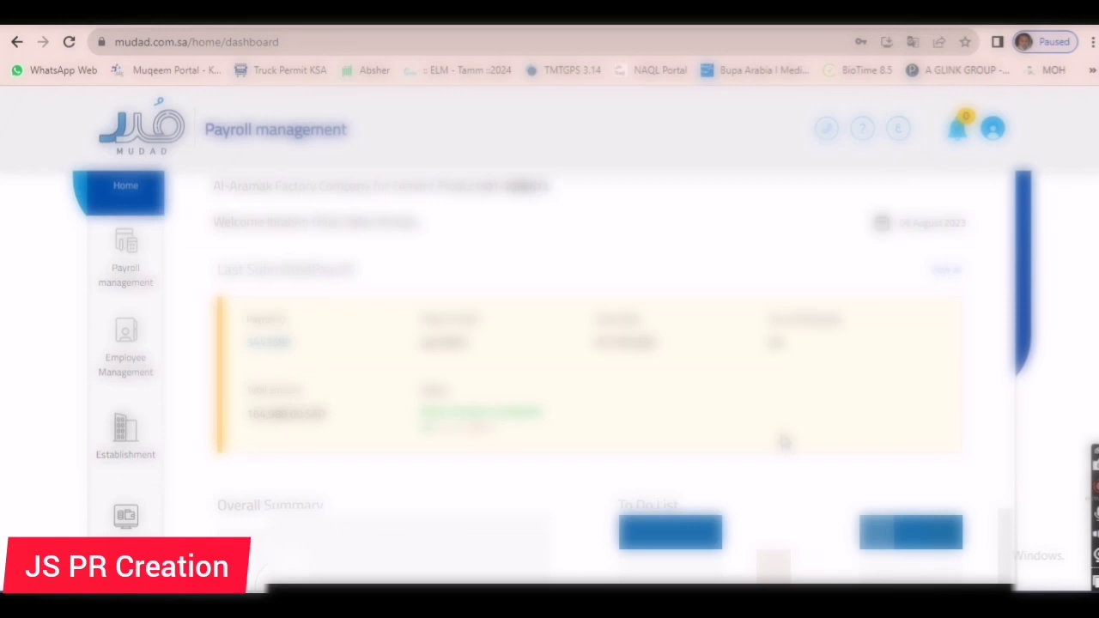
scroll(829, 454, "up", 2)
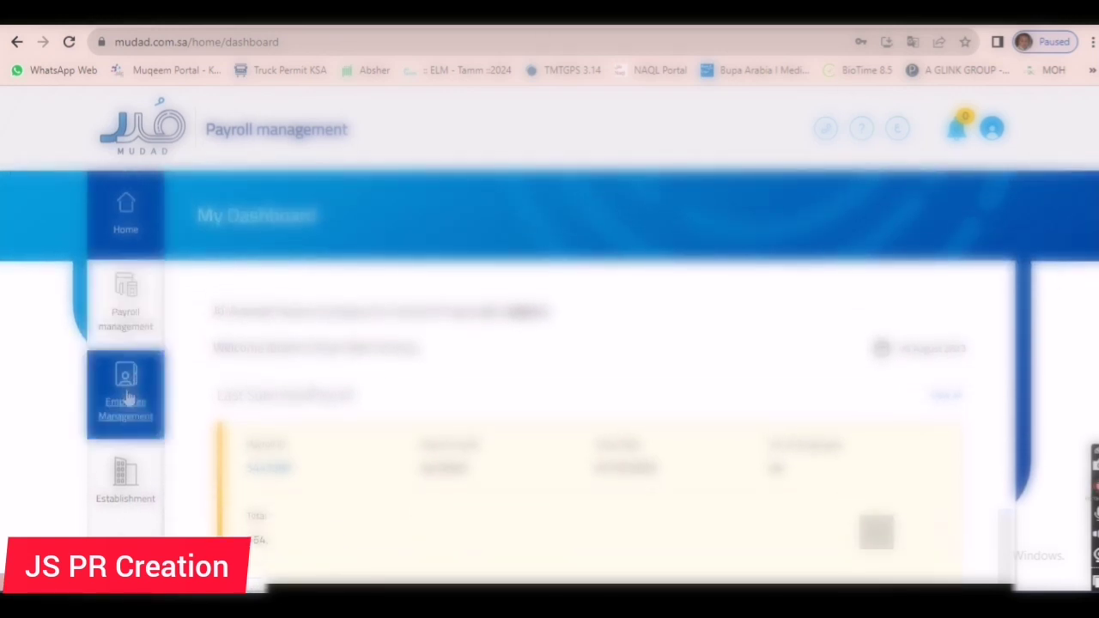
Open Employee Management and start a new employee with Add Employee
left_click(127, 396)
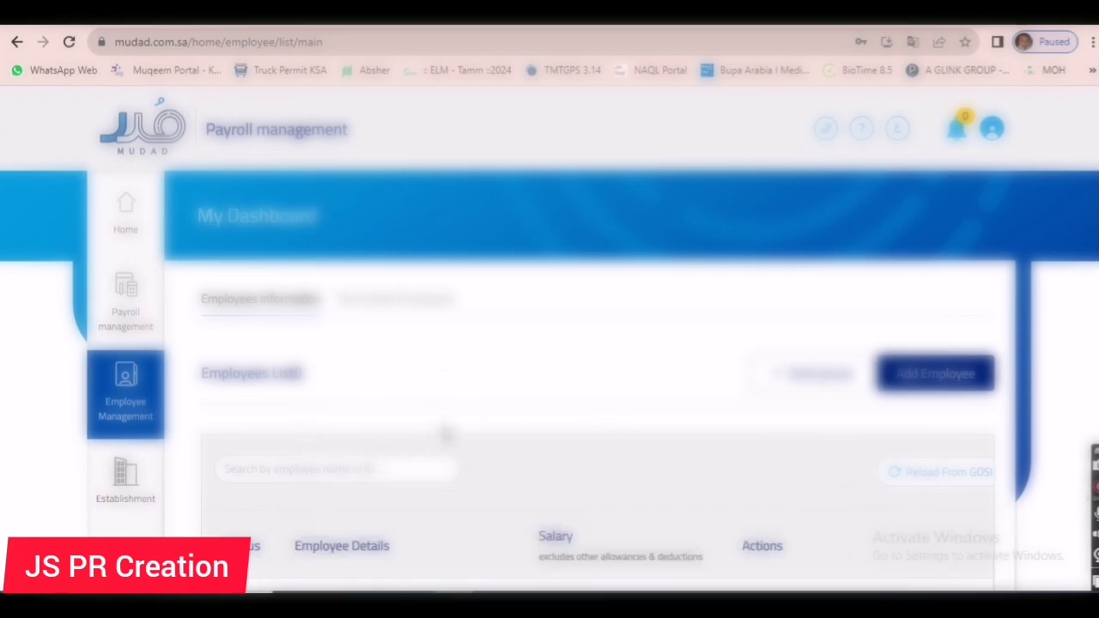
scroll(1034, 402, "down", 3)
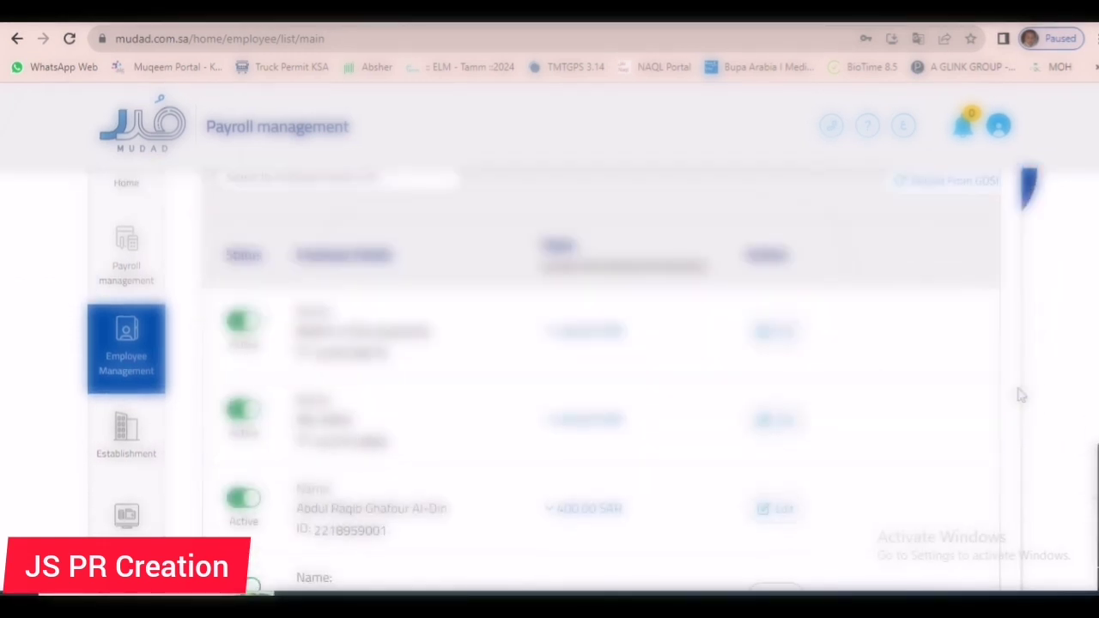
scroll(882, 386, "down", 2)
scroll(881, 385, "up", 6)
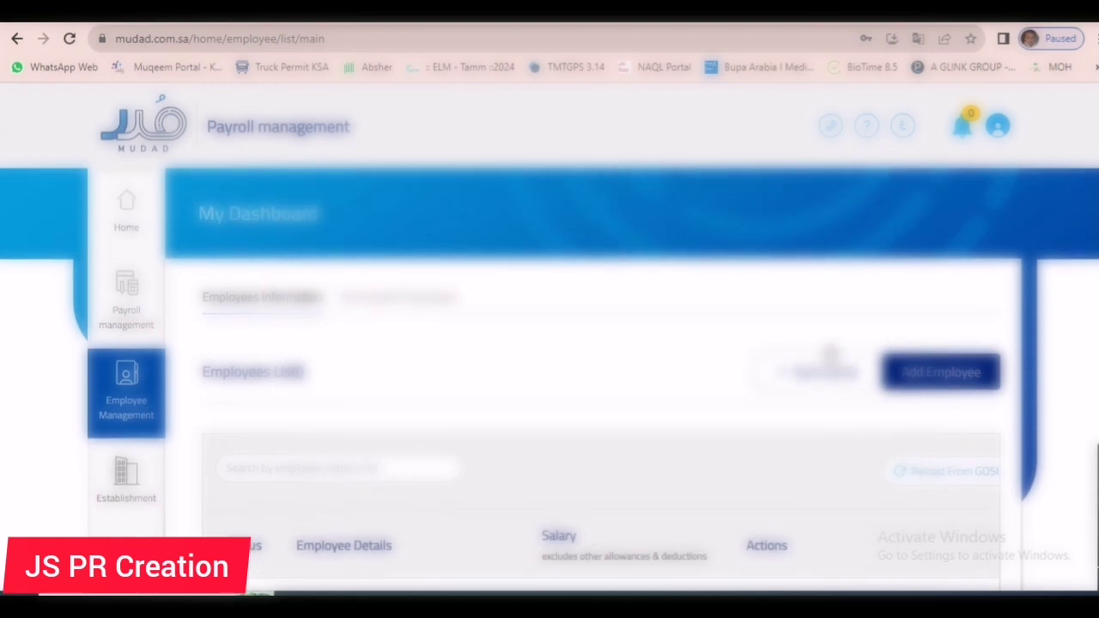
scroll(520, 372, "down", 3)
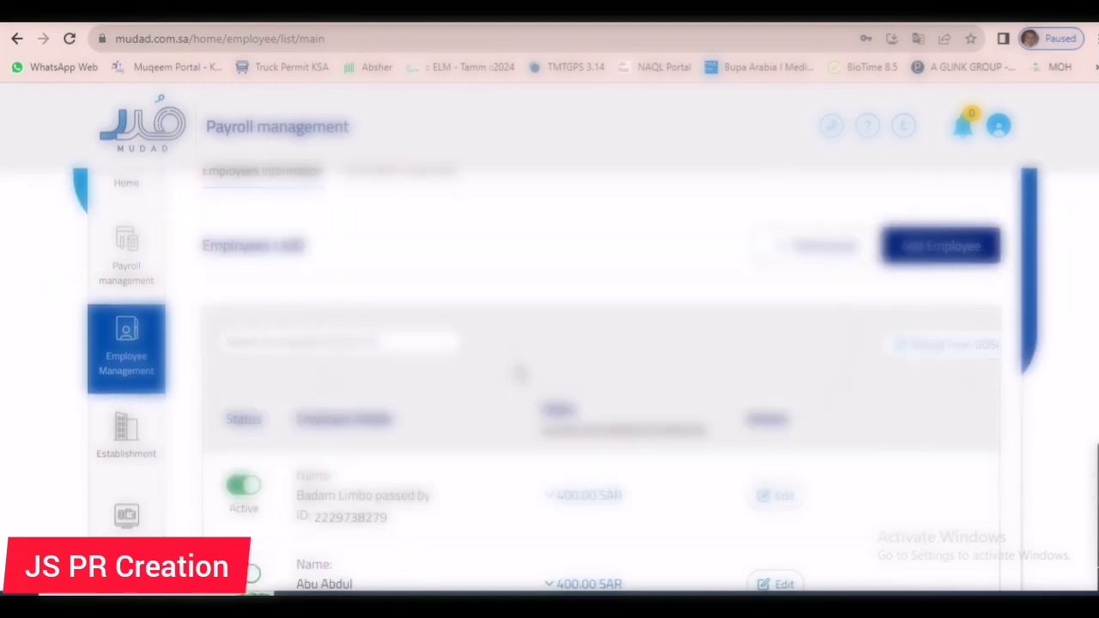
scroll(520, 373, "up", 4)
left_click(947, 371)
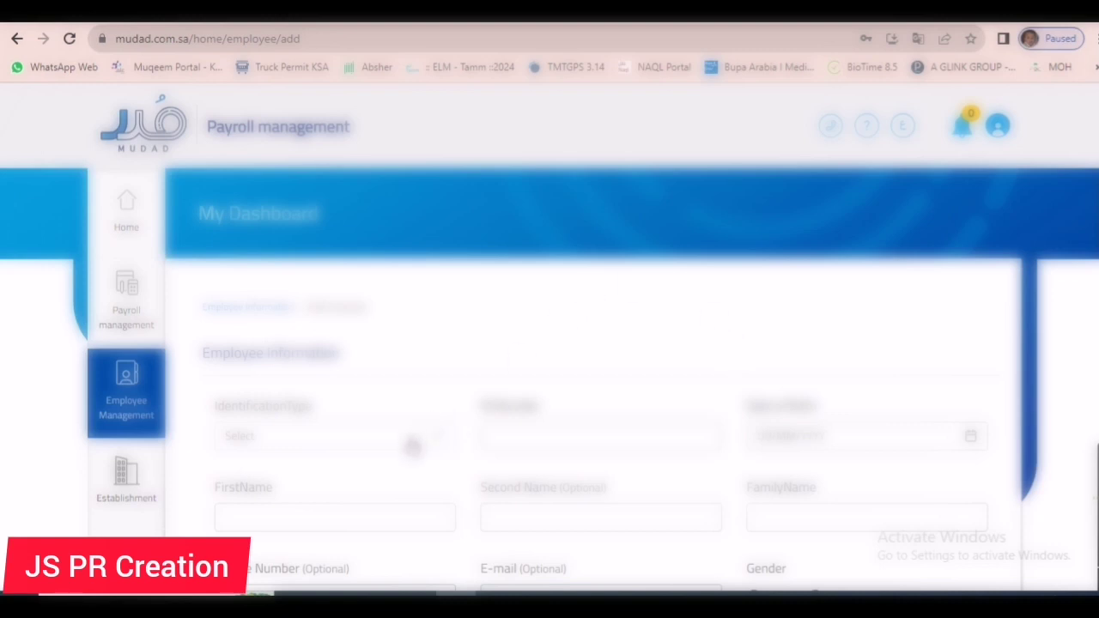
Check the identification types, enter the employee's ID number, and bring up the birth-date calendar
left_click(412, 445)
left_click(383, 525)
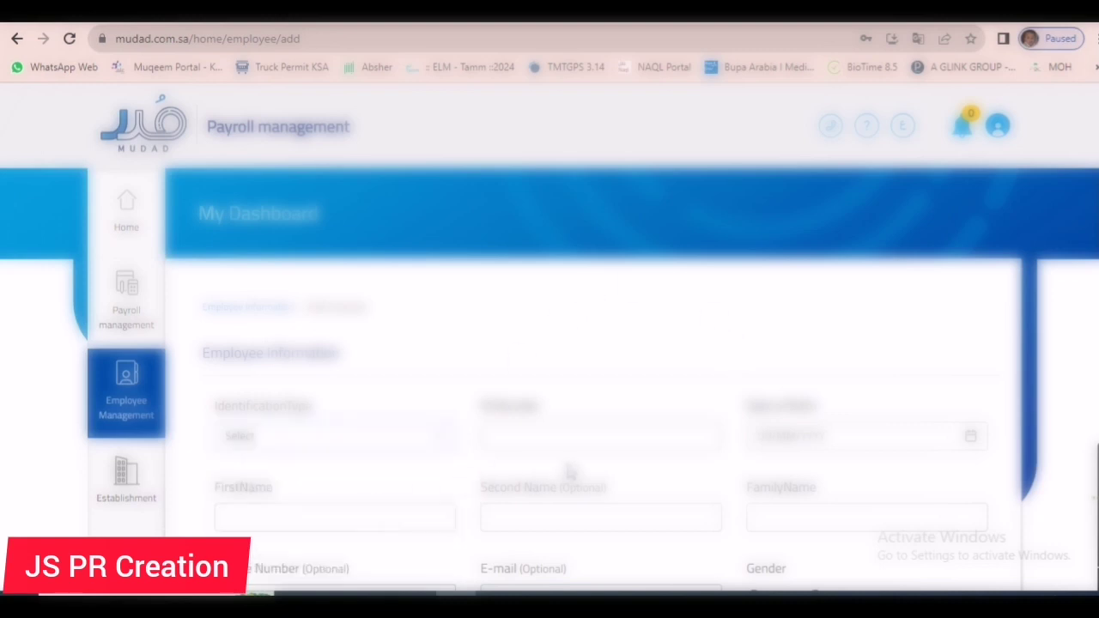
left_click(581, 441)
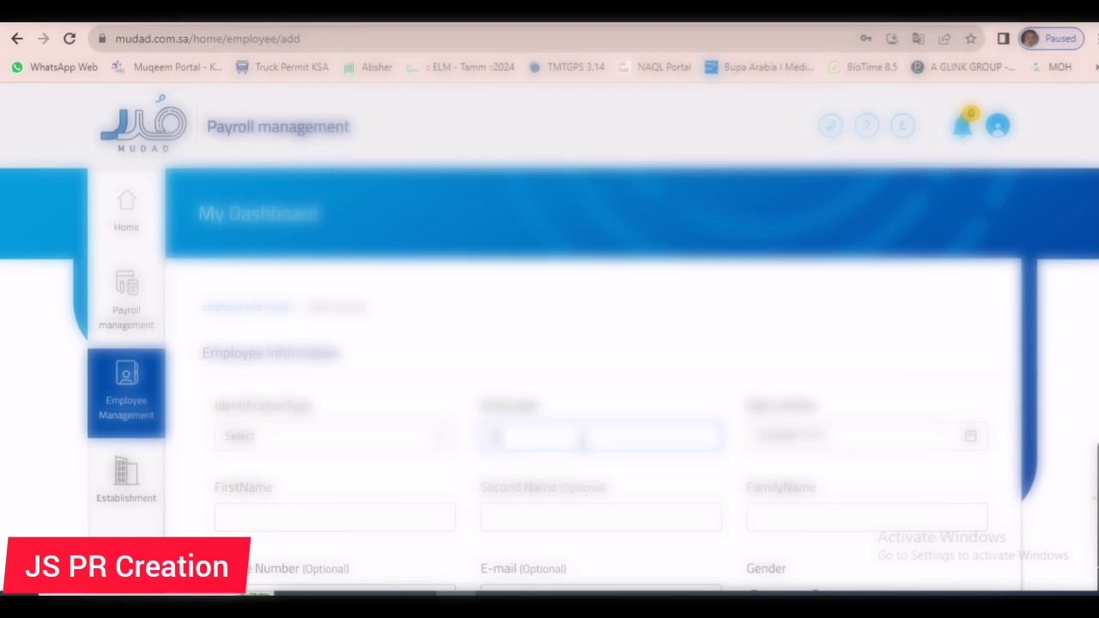
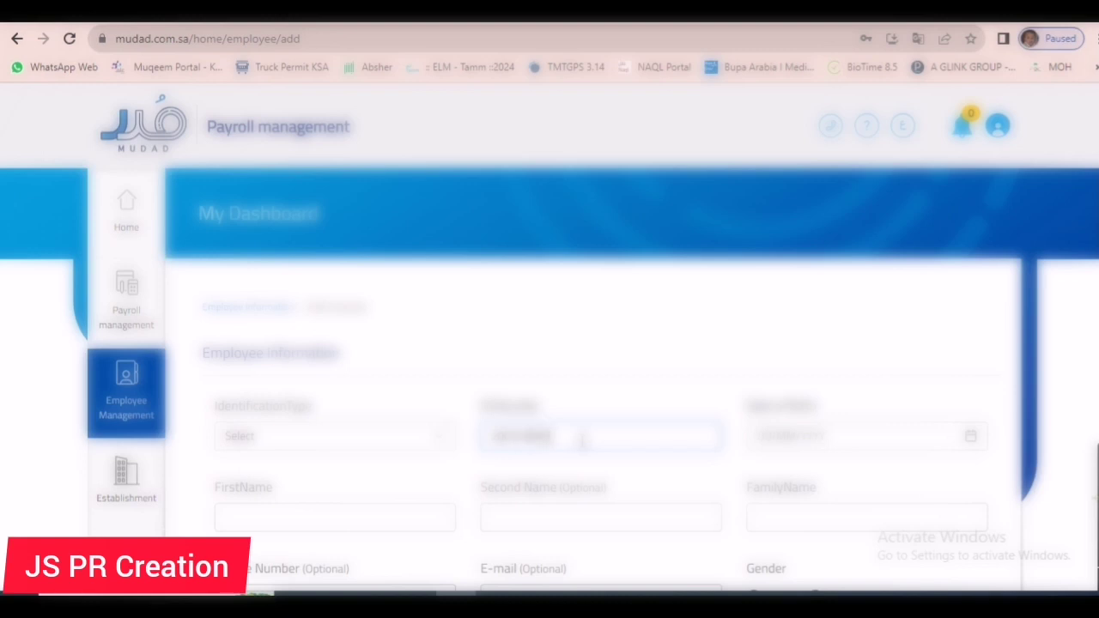
left_click(960, 439)
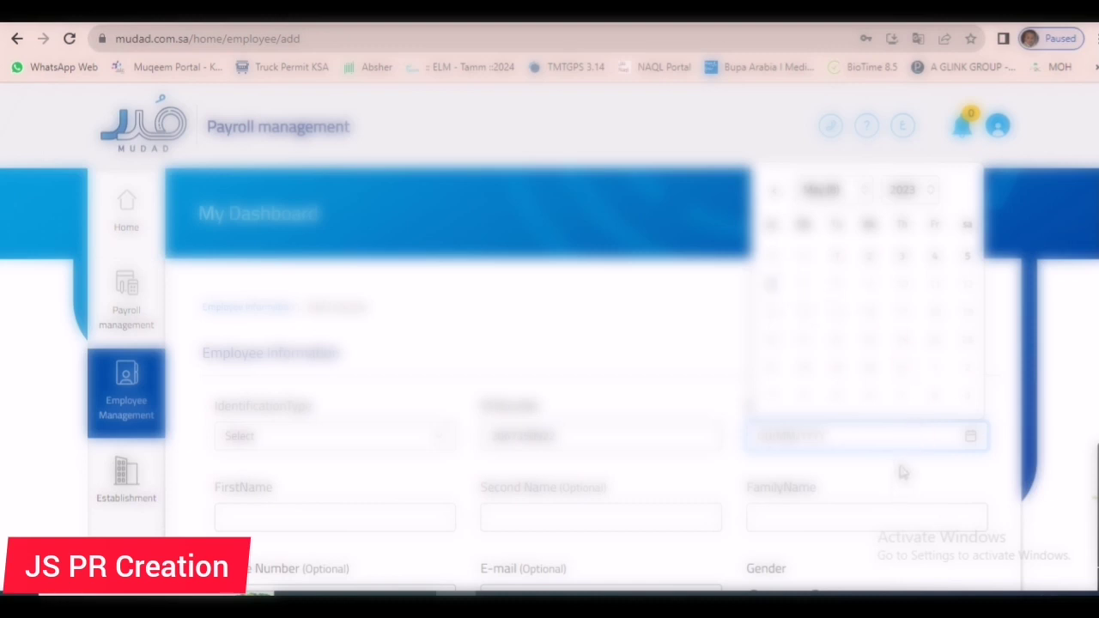
Set the identification type to Iqama
left_click(370, 440)
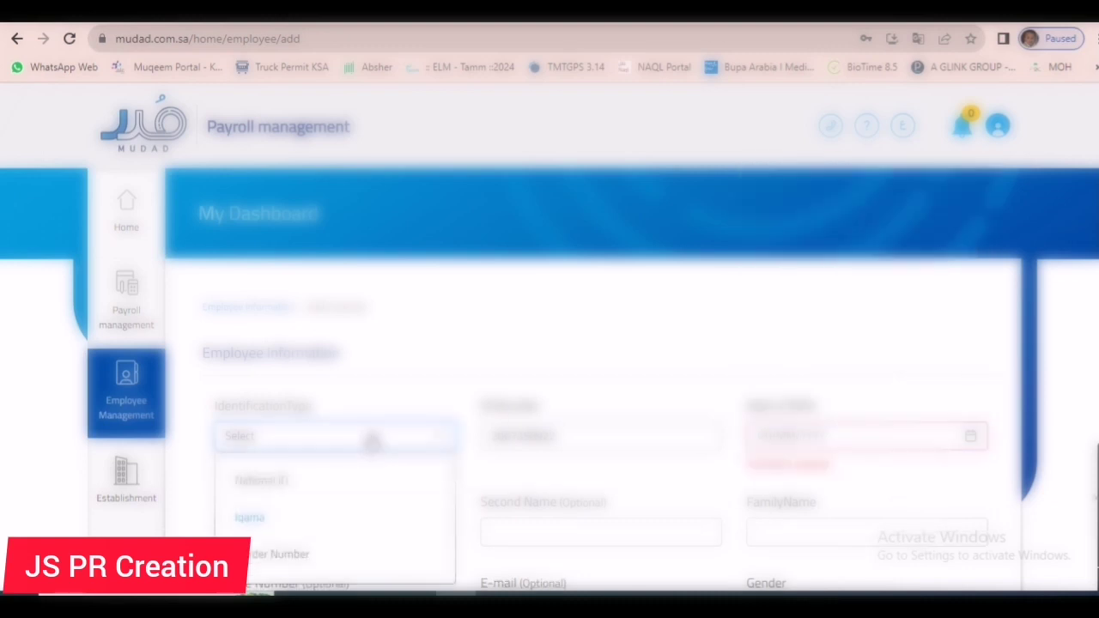
left_click(345, 526)
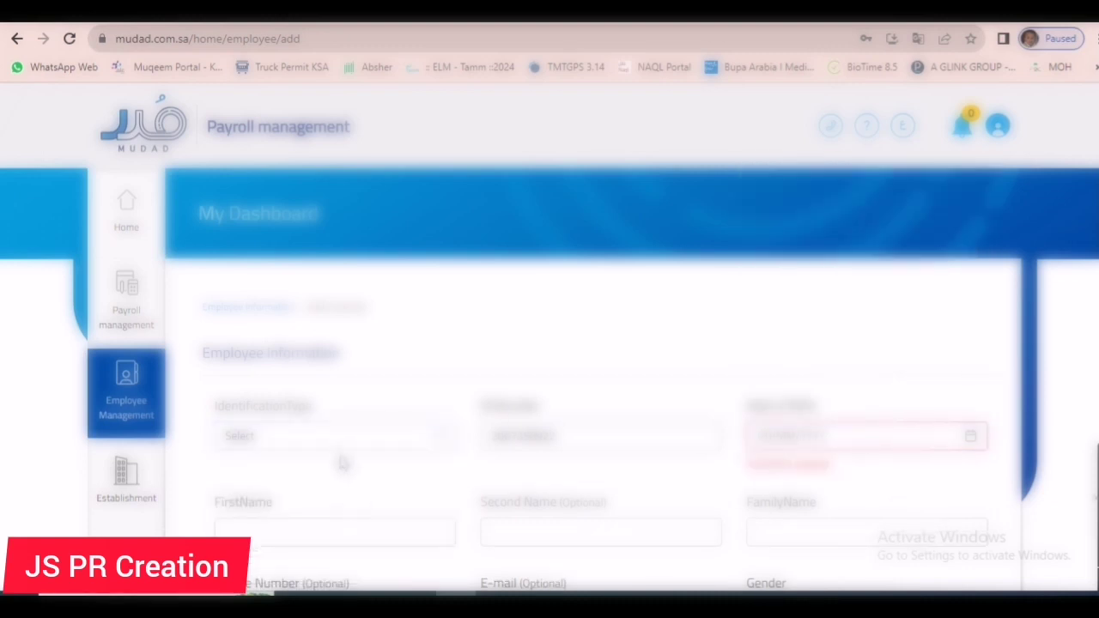
scroll(377, 442, "down", 2)
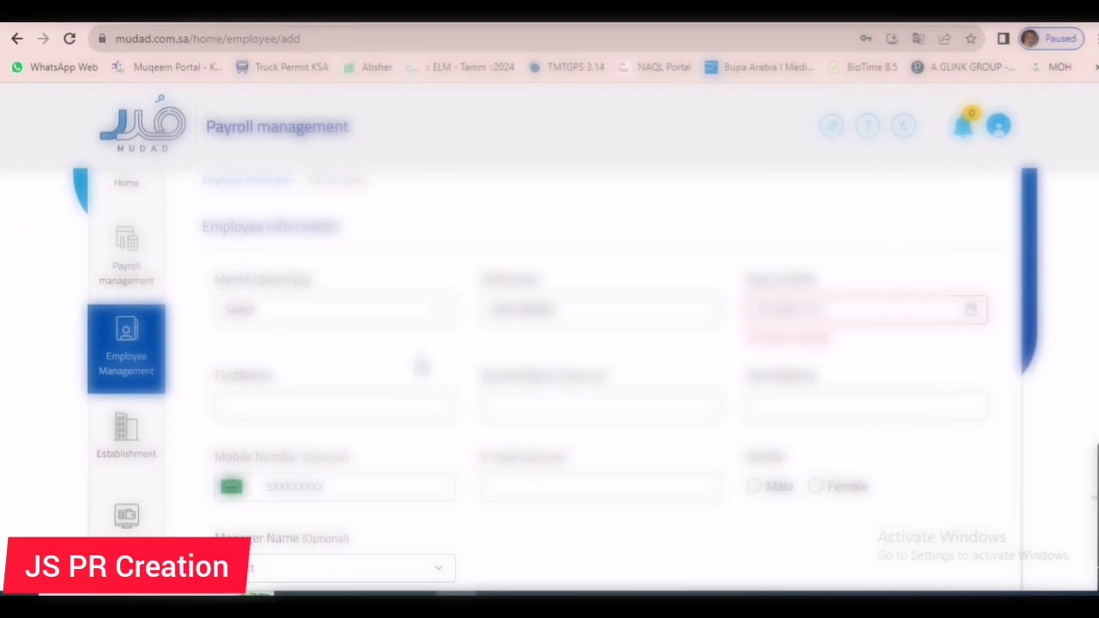
left_click(408, 319)
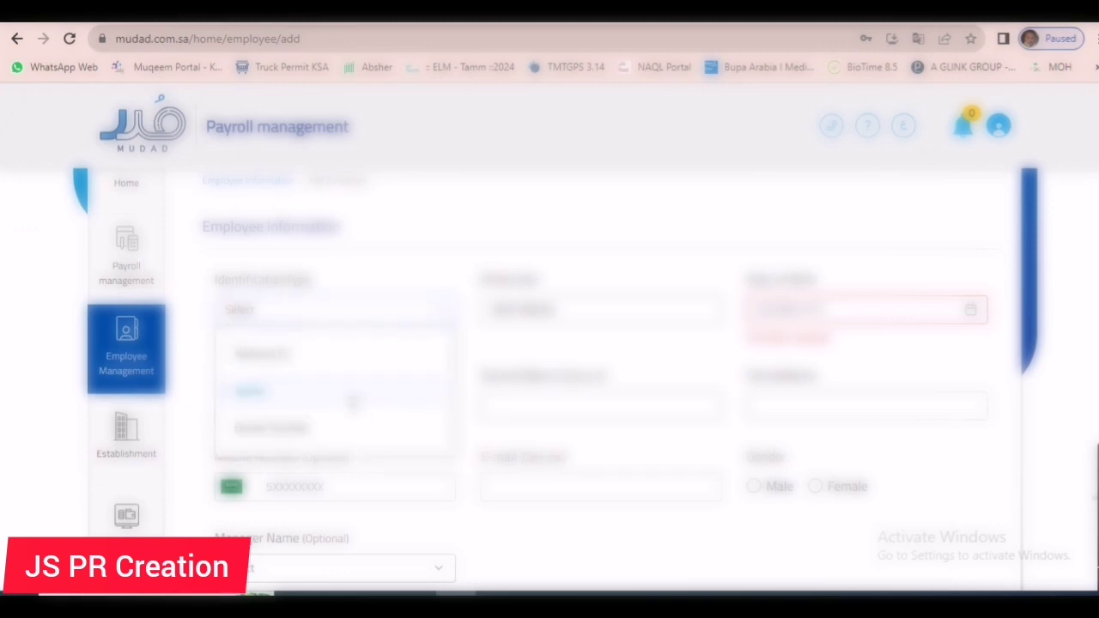
left_click(352, 401)
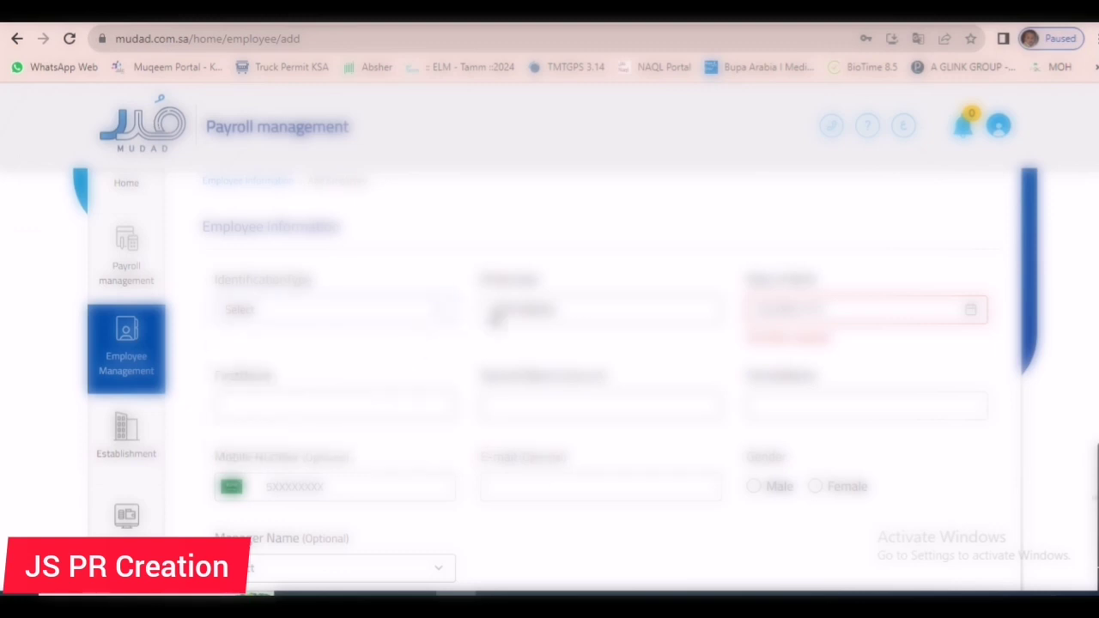
Pick a date of birth in February 1962 from the calendar
left_click(971, 310)
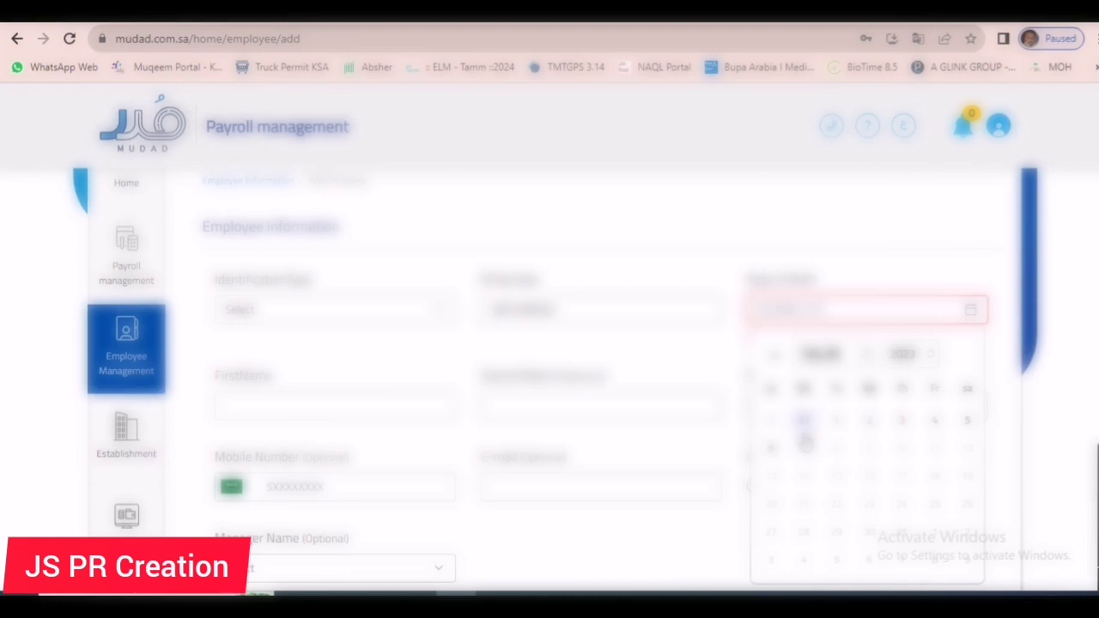
left_click(909, 354)
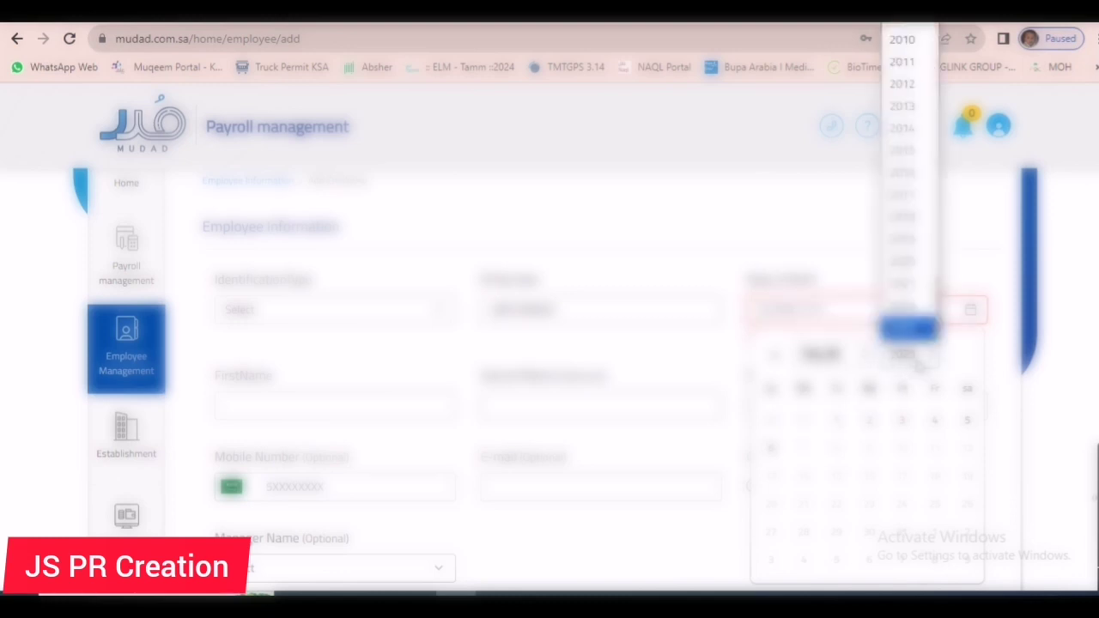
scroll(908, 223, "up", 10)
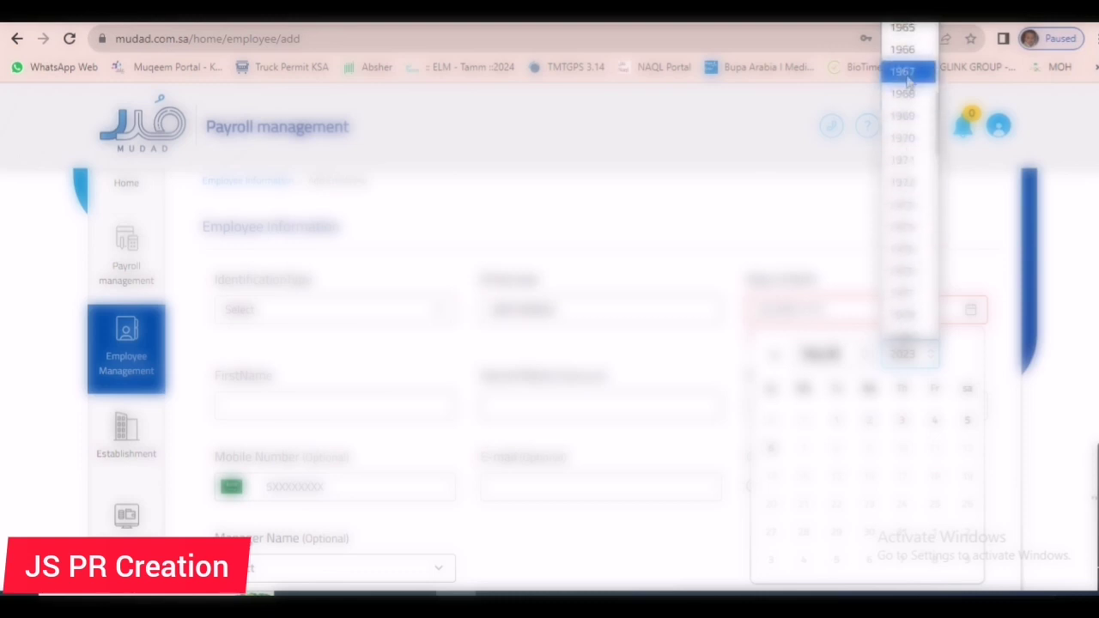
scroll(907, 85, "up", 2)
left_click(904, 126)
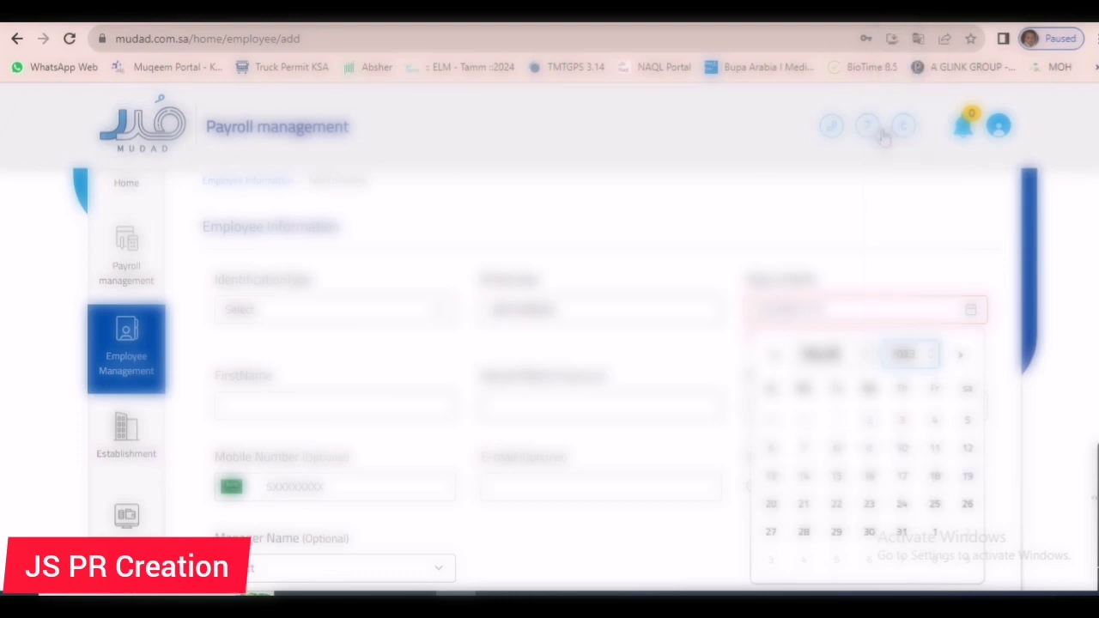
left_click(826, 361)
left_click(827, 108)
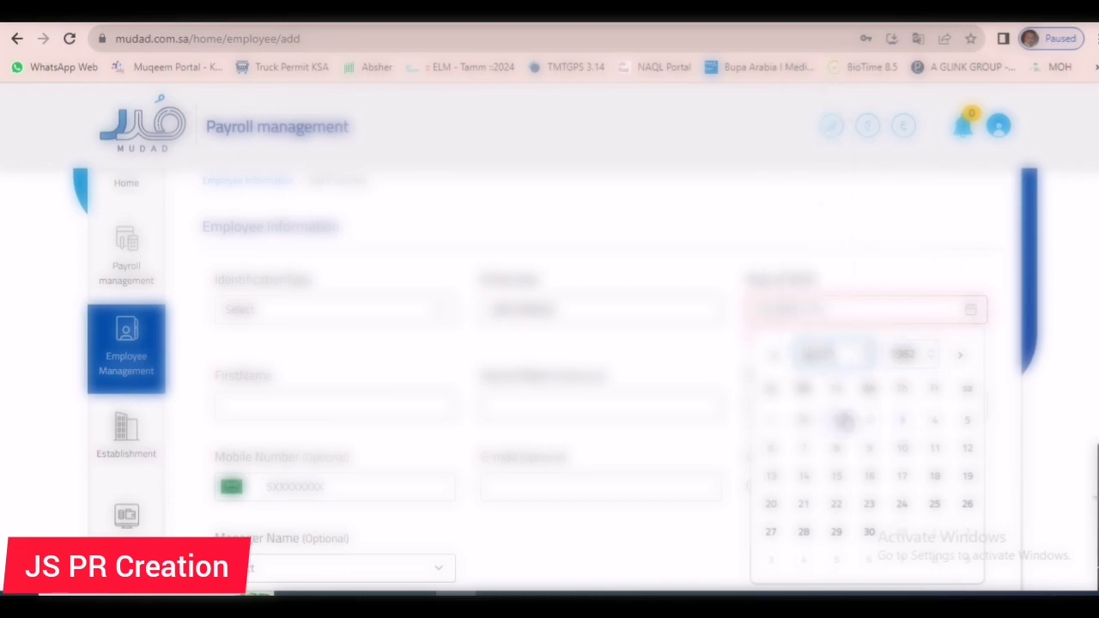
left_click(803, 420)
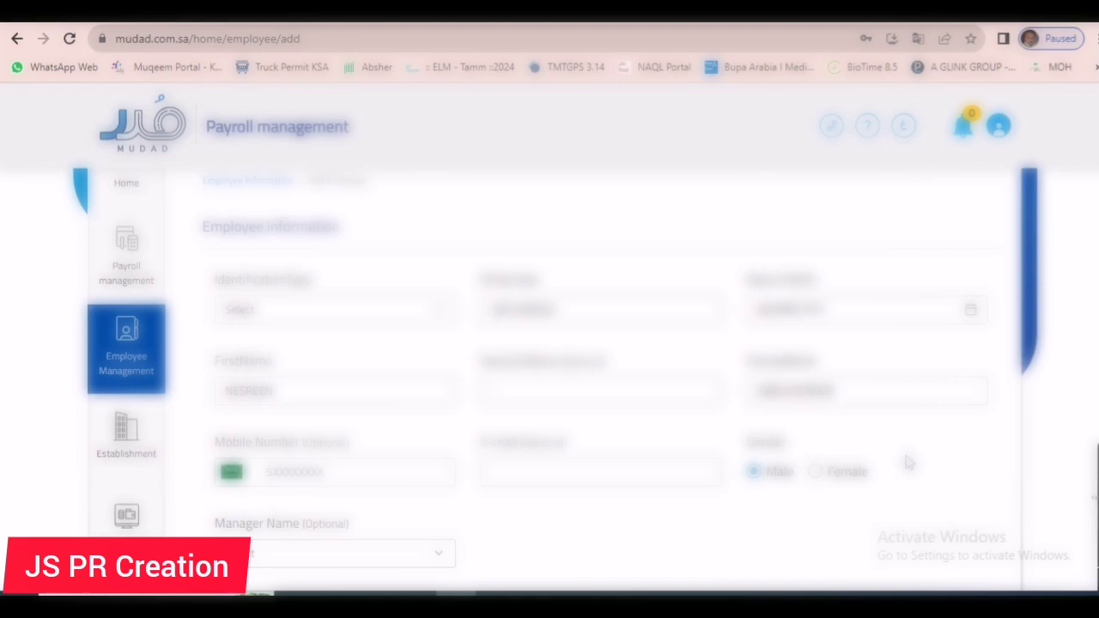
Enter the employee's IBAN under Payment Information so the bank name fills in
scroll(718, 508, "down", 1)
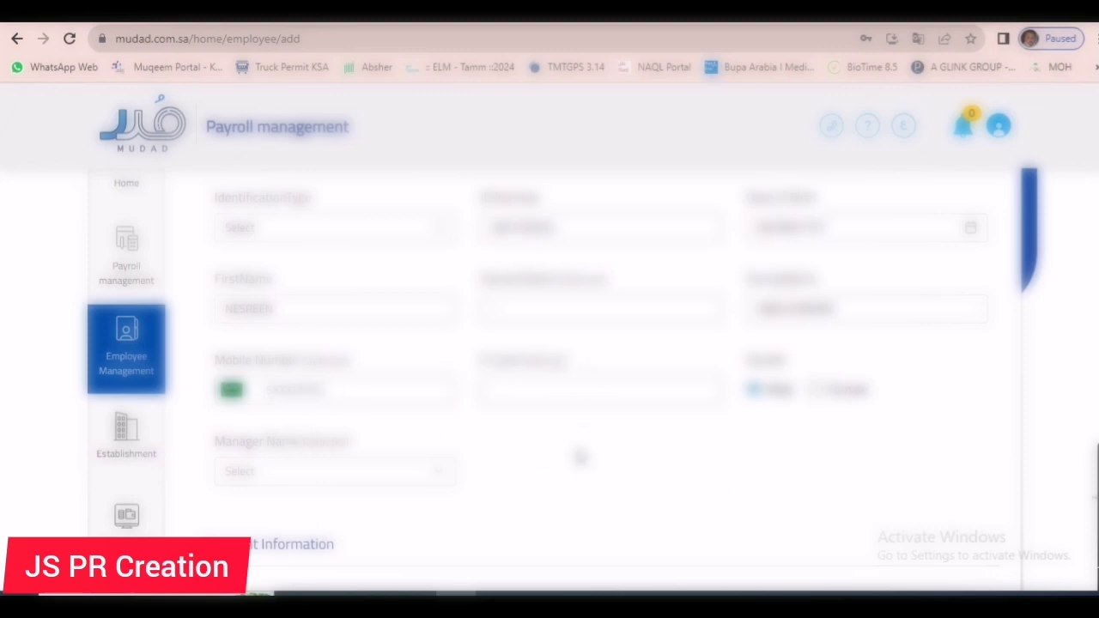
scroll(567, 459, "down", 1)
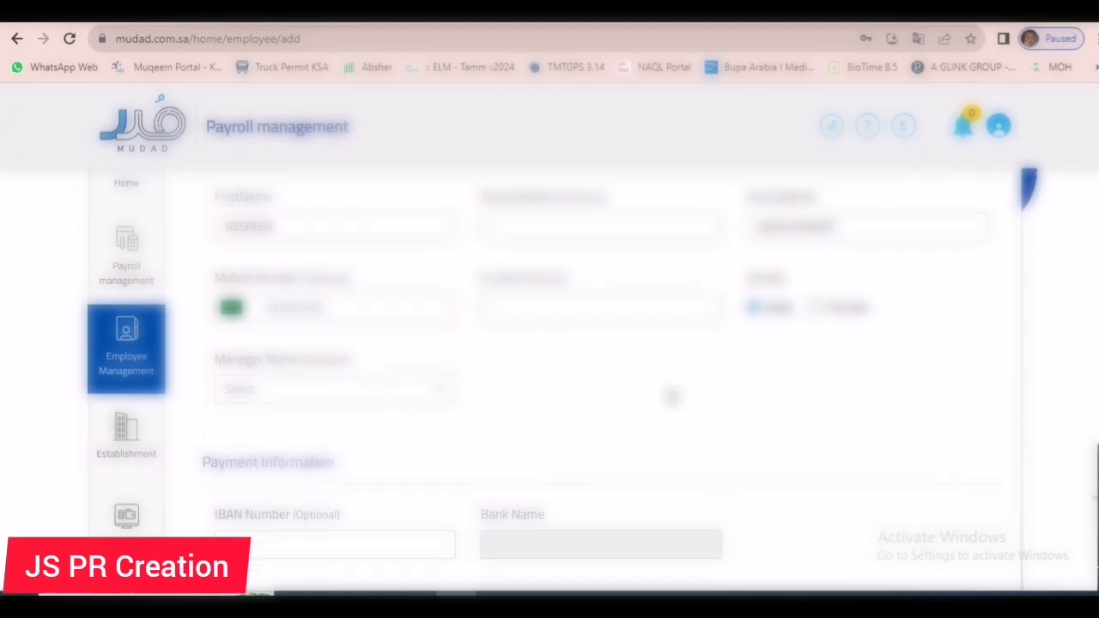
scroll(670, 394, "down", 3)
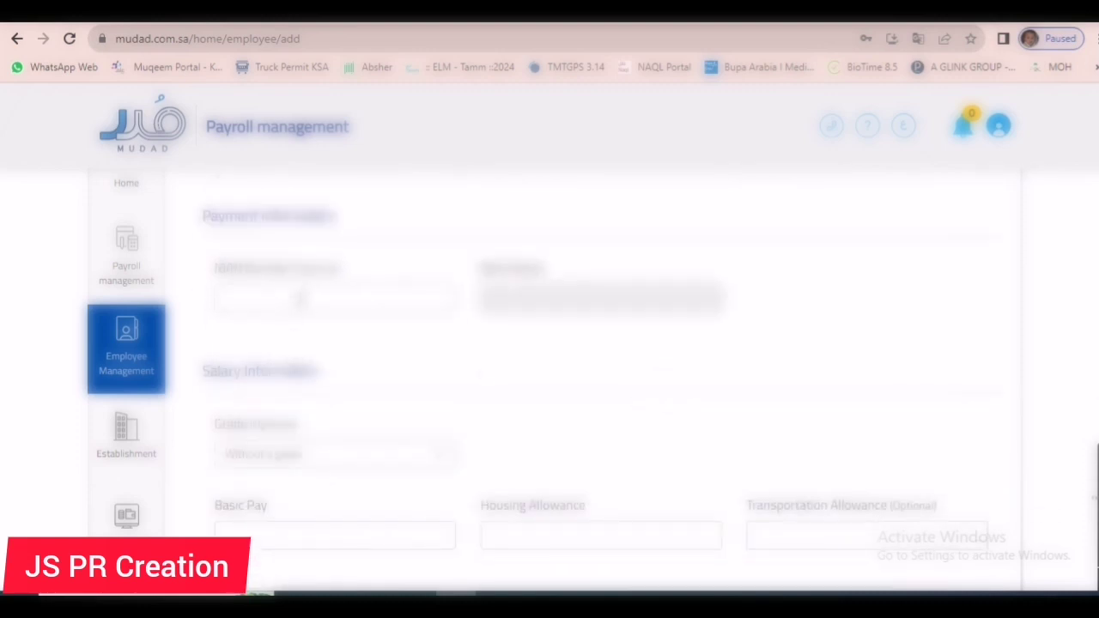
left_click(299, 296)
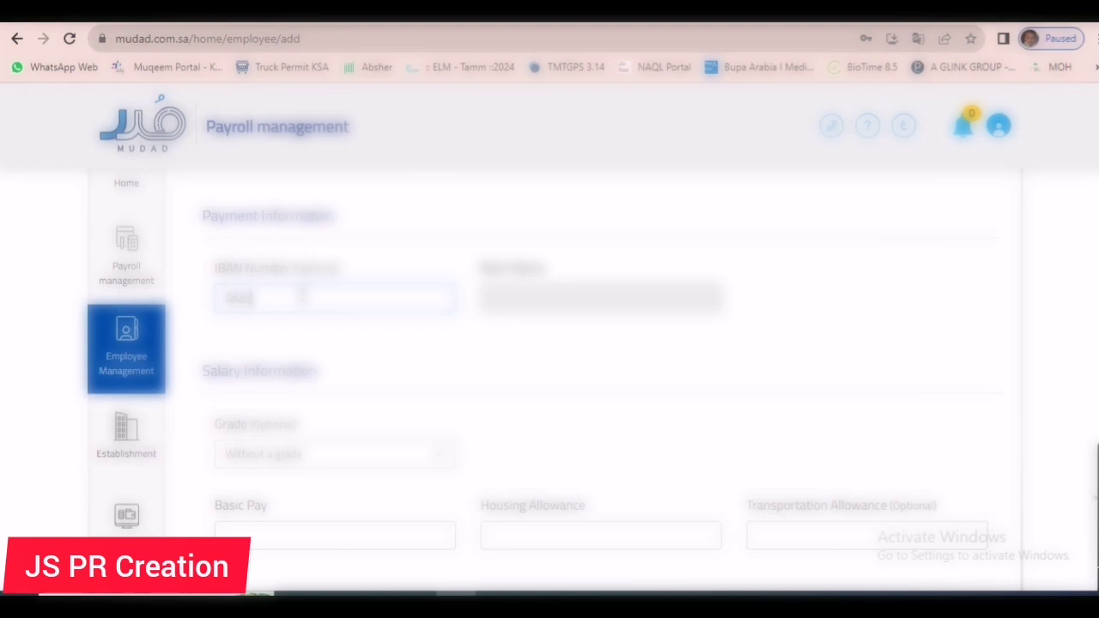
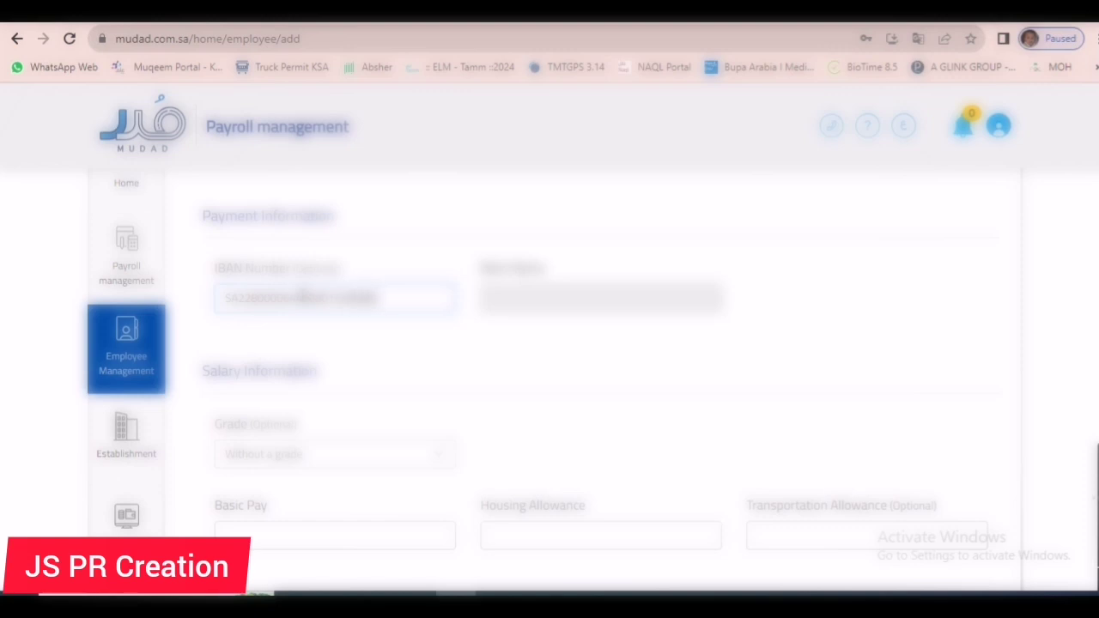
key("Tab")
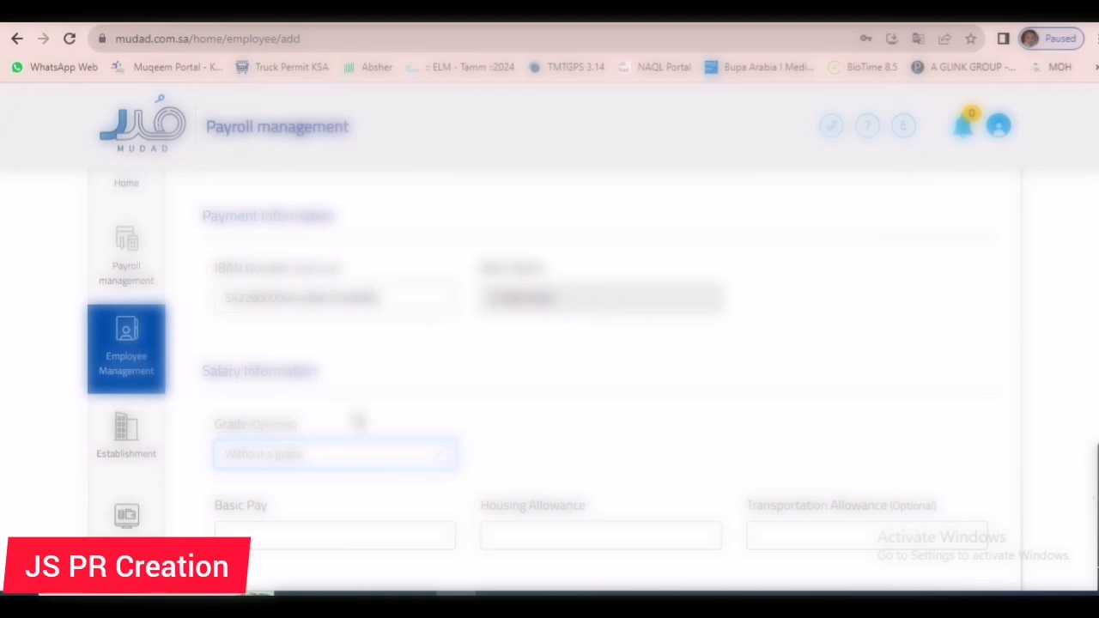
Leave Grade empty, set Basic Pay to 400, and set Housing and Transportation allowances to 0
left_click(397, 463)
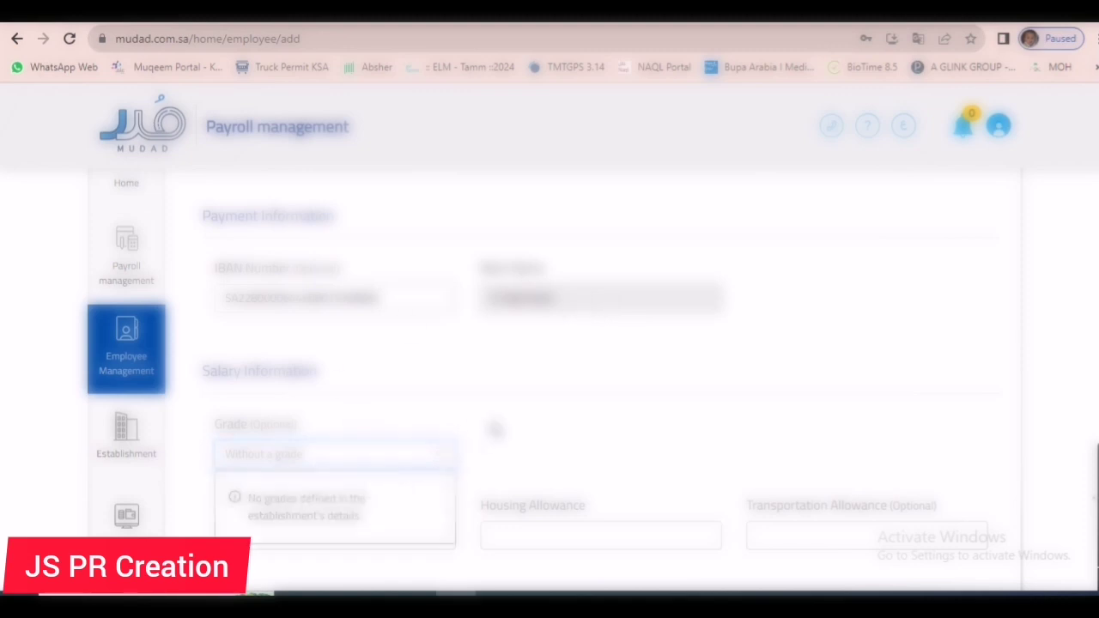
left_click(546, 410)
scroll(401, 458, "down", 1)
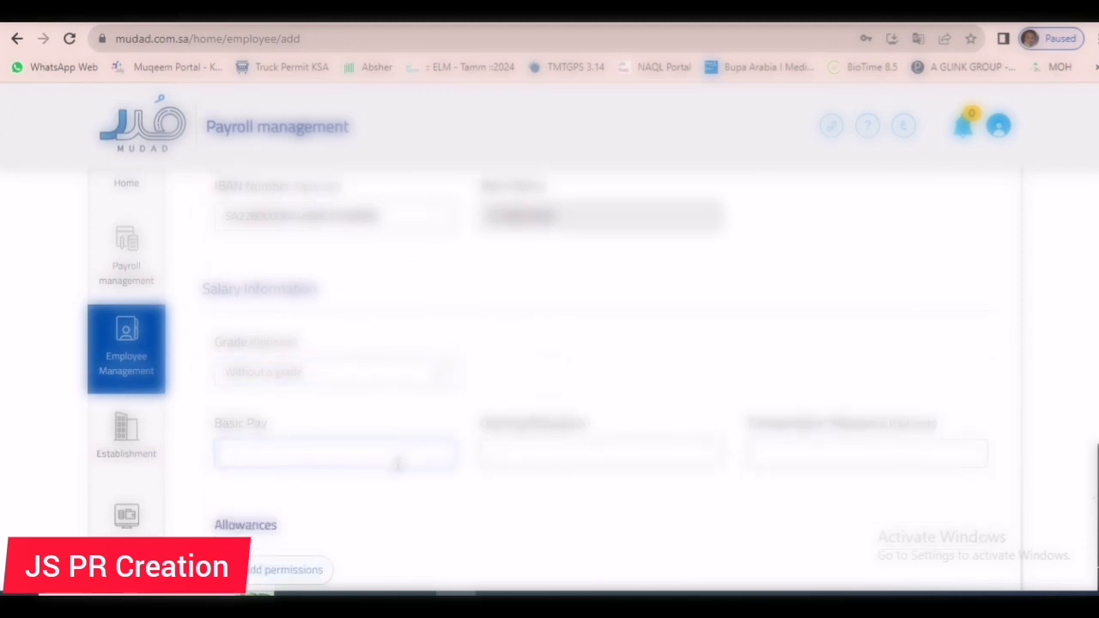
type("400")
key("Tab")
type("0")
key("Tab")
type("0")
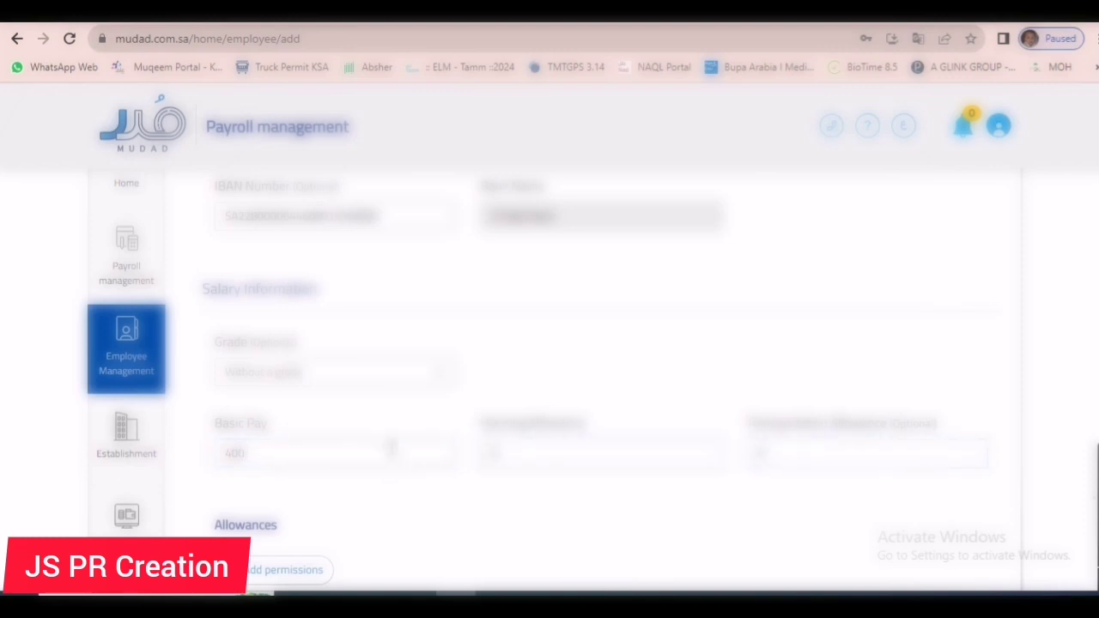
scroll(450, 498, "down", 2)
scroll(451, 498, "down", 3)
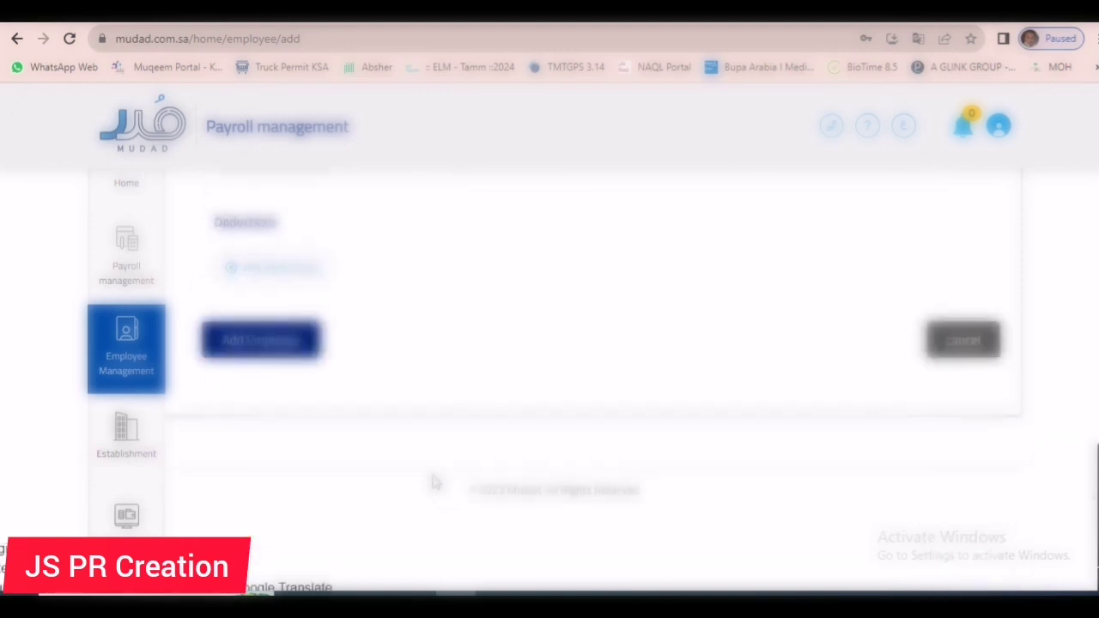
scroll(540, 404, "up", 5)
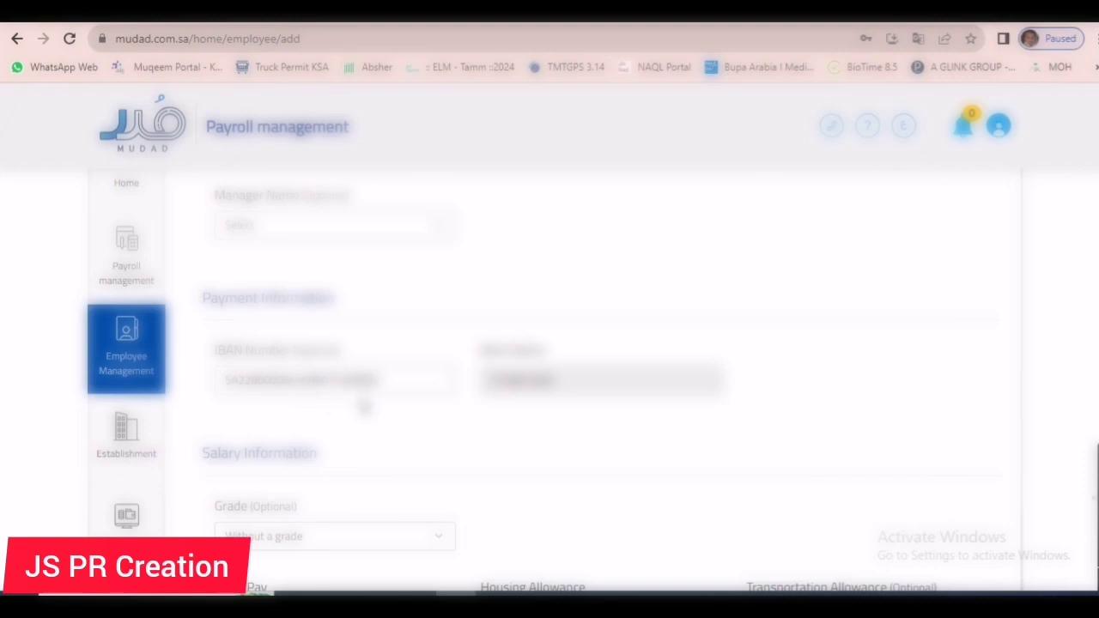
scroll(418, 434, "up", 3)
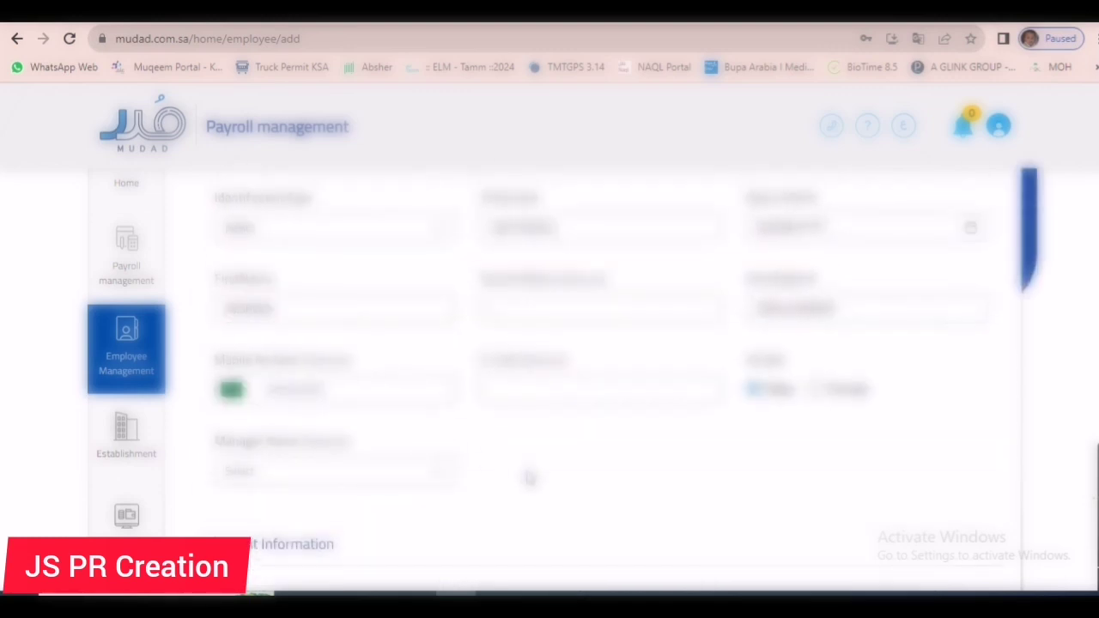
scroll(528, 478, "down", 10)
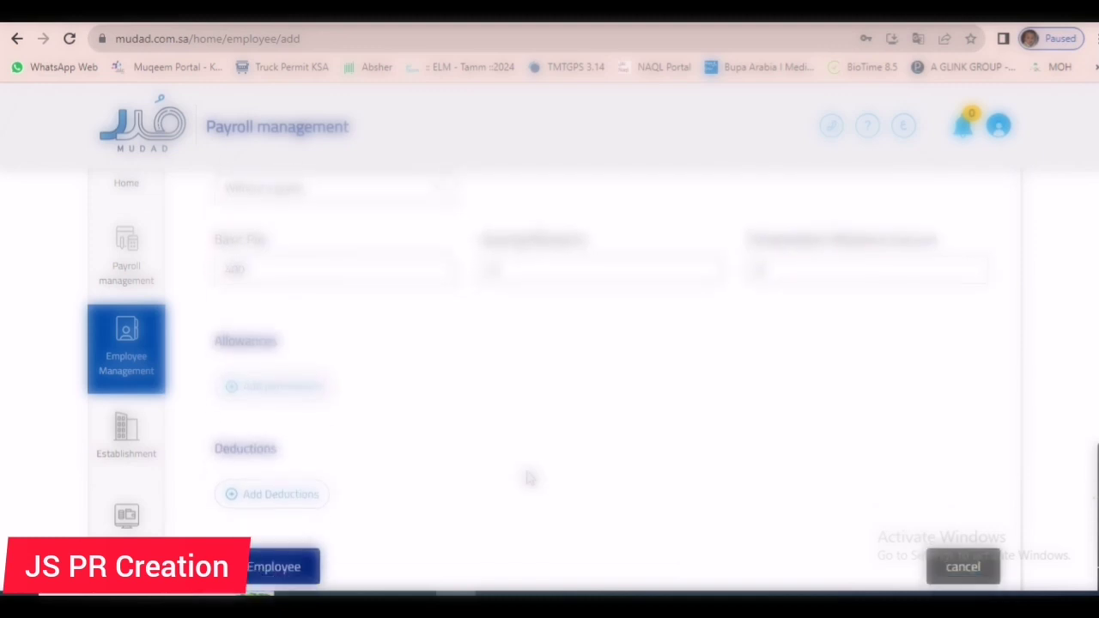
scroll(499, 466, "up", 5)
scroll(497, 466, "down", 8)
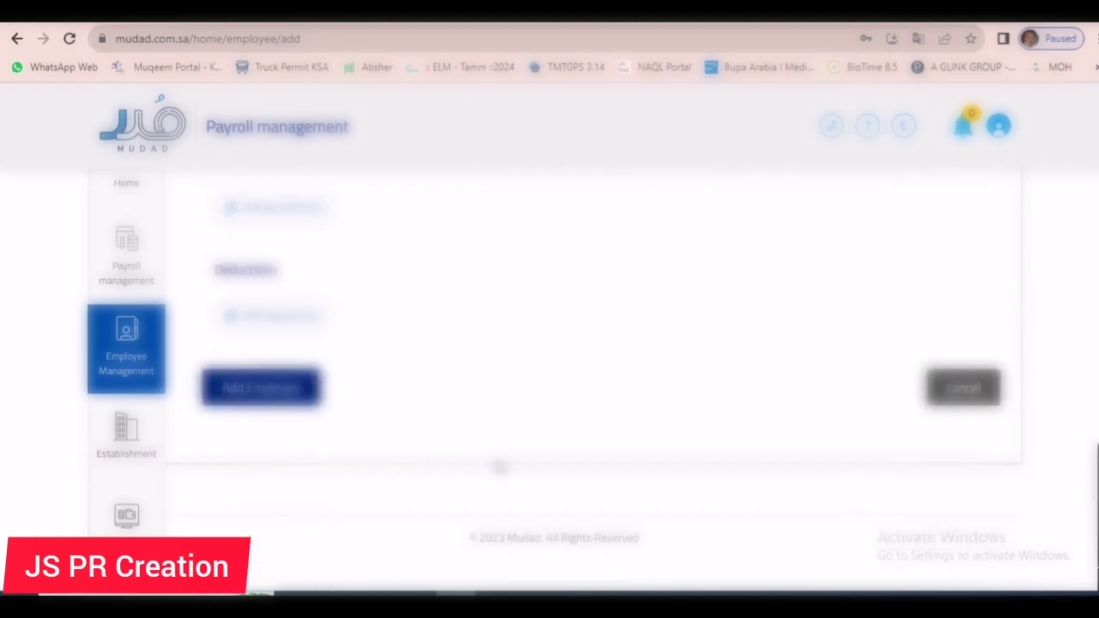
scroll(569, 275, "up", 8)
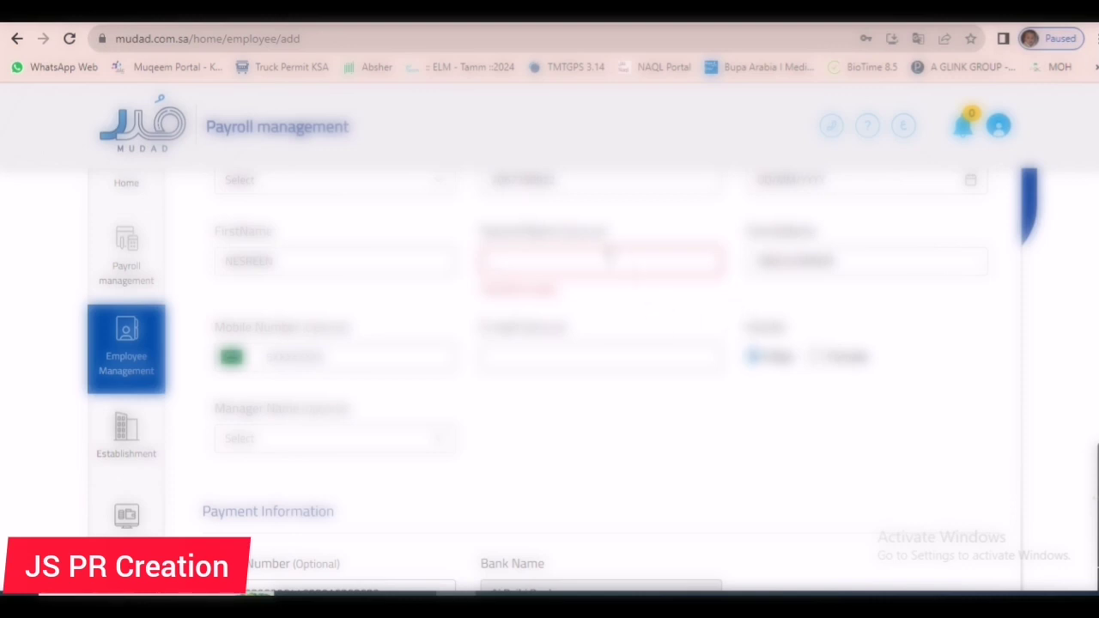
Go to the flagged required name field and scroll down the form
left_click(608, 250)
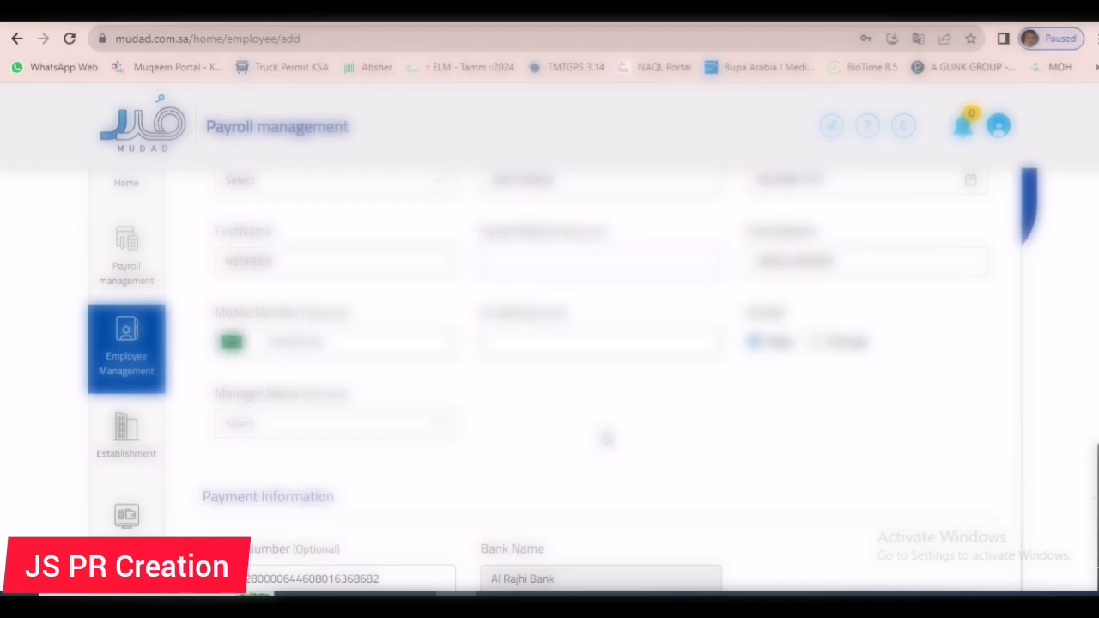
scroll(604, 437, "down", 8)
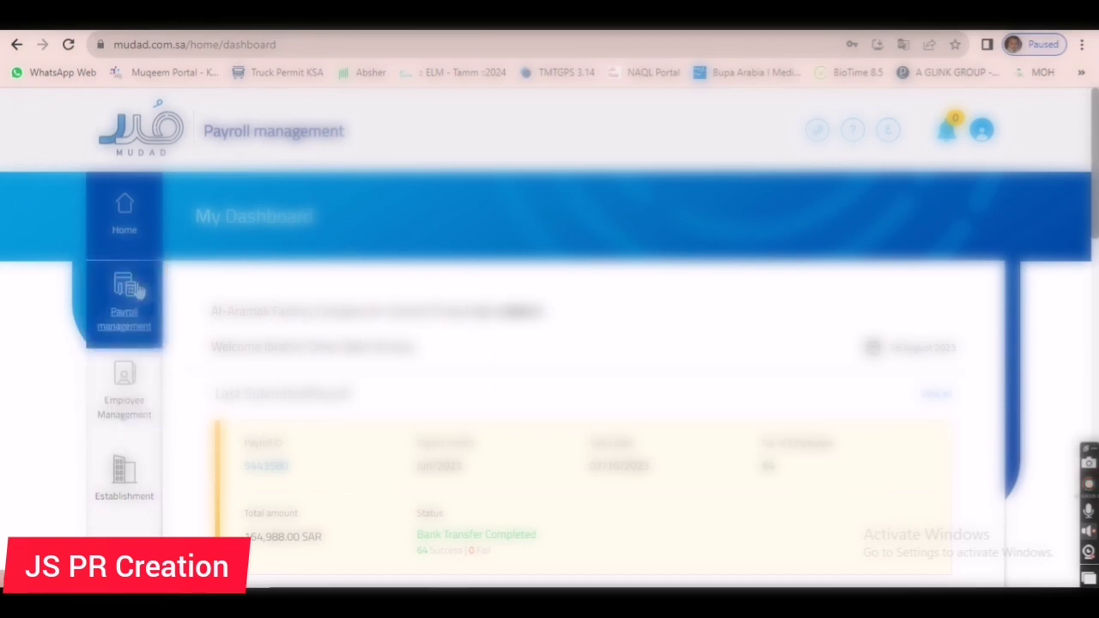
Search the employees list by the employee's ID number and open the matching employee's record
left_click(127, 407)
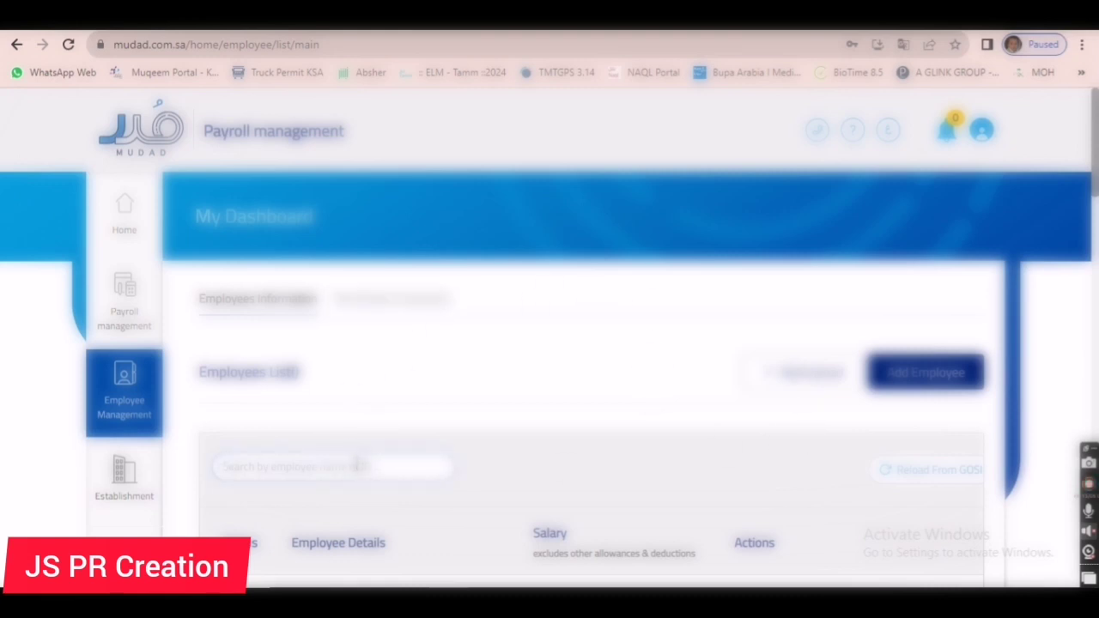
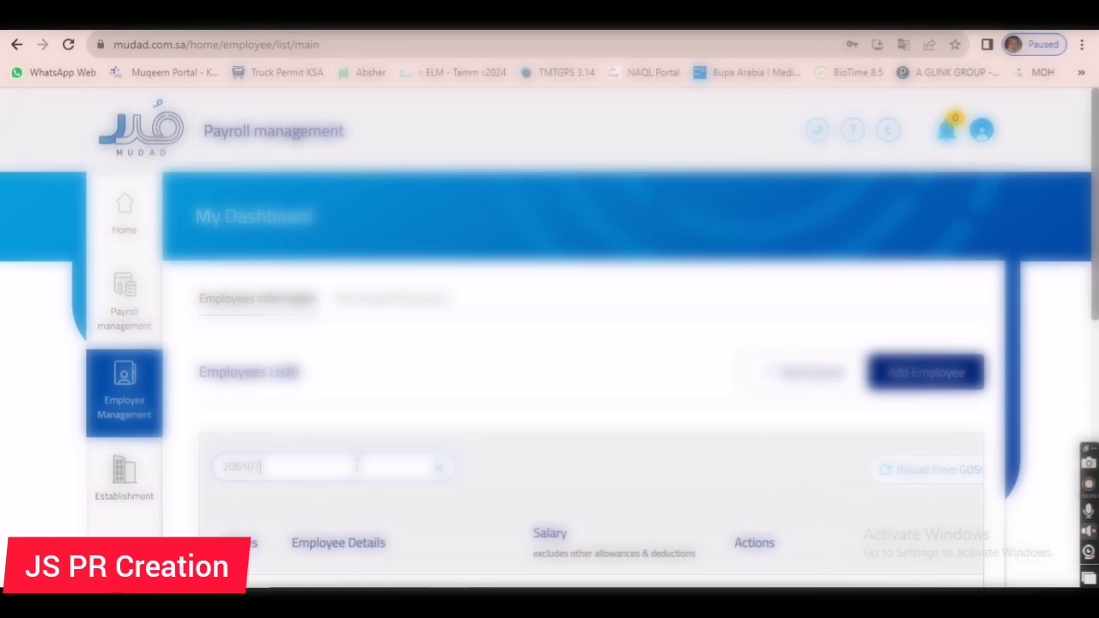
scroll(506, 478, "down", 3)
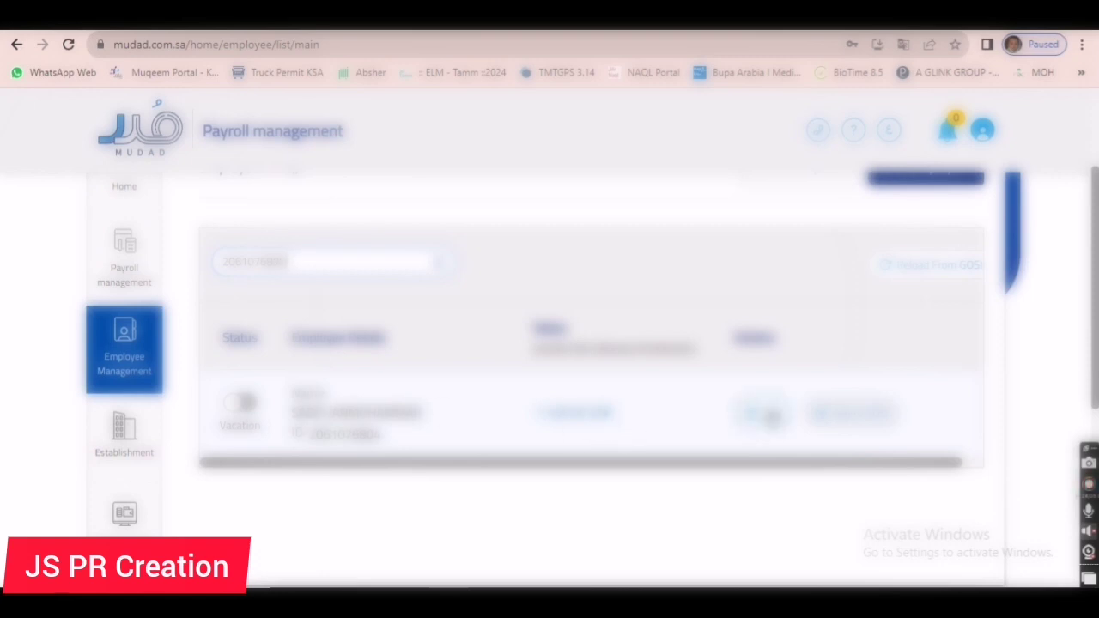
left_click(764, 412)
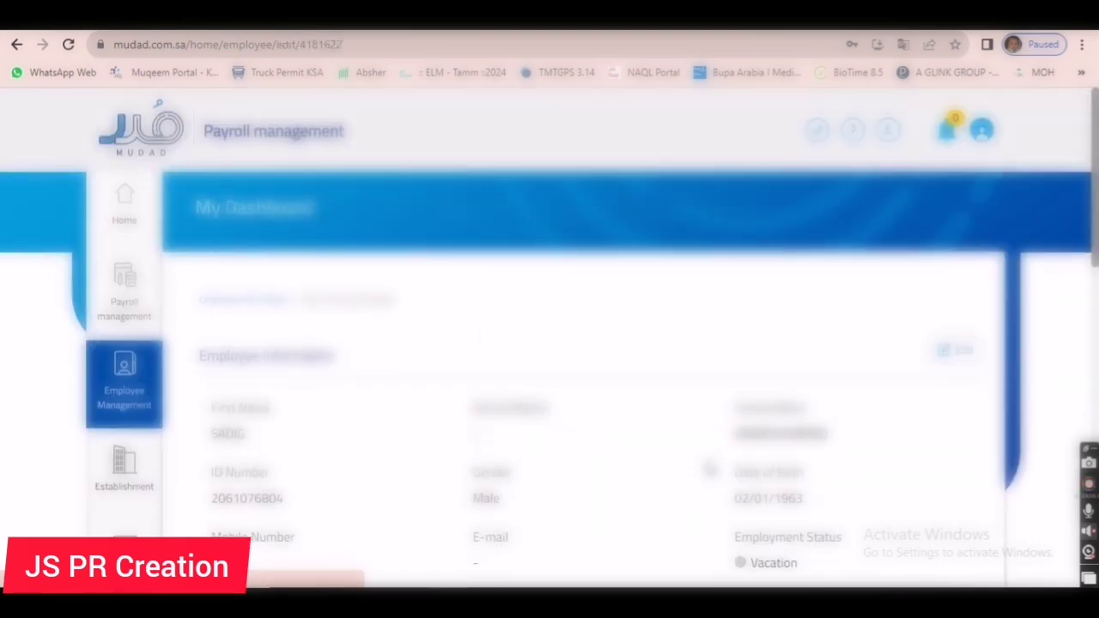
Put the employee's Payment Information in edit mode, ready to enter an IBAN in the empty field
scroll(710, 439, "down", 1)
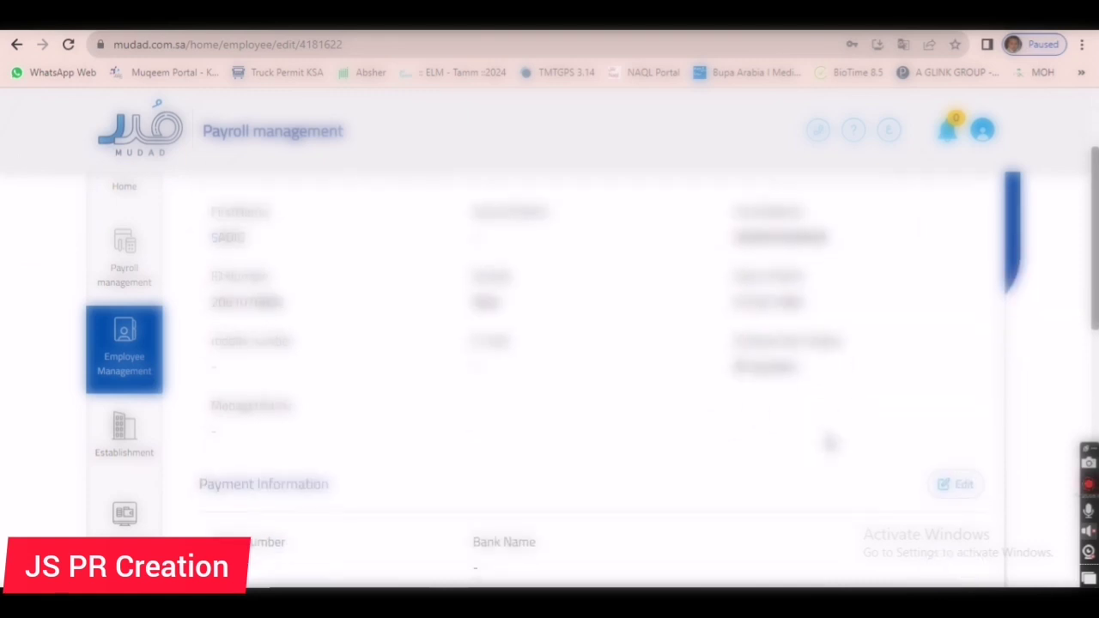
scroll(828, 442, "down", 2)
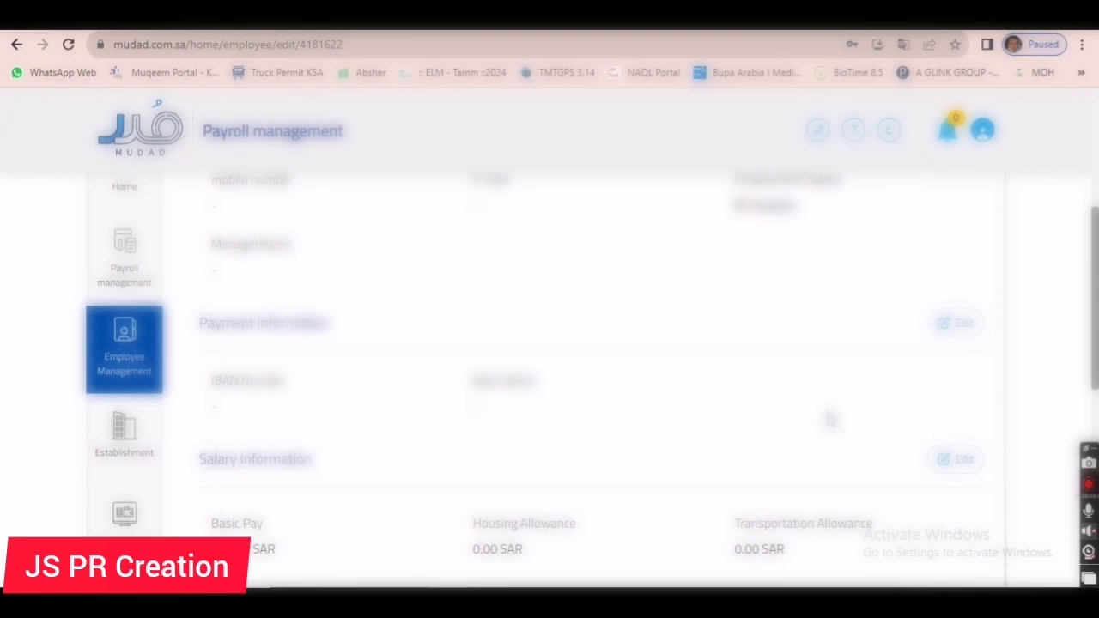
left_click_drag(215, 367, 581, 398)
left_click(581, 437)
left_click(963, 326)
left_click(420, 392)
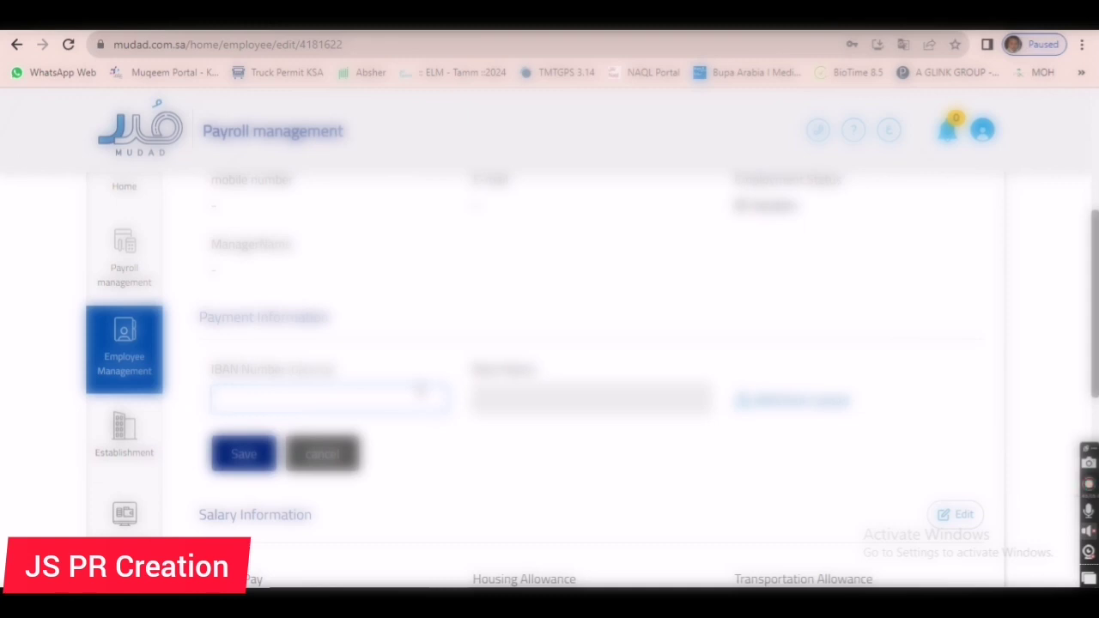
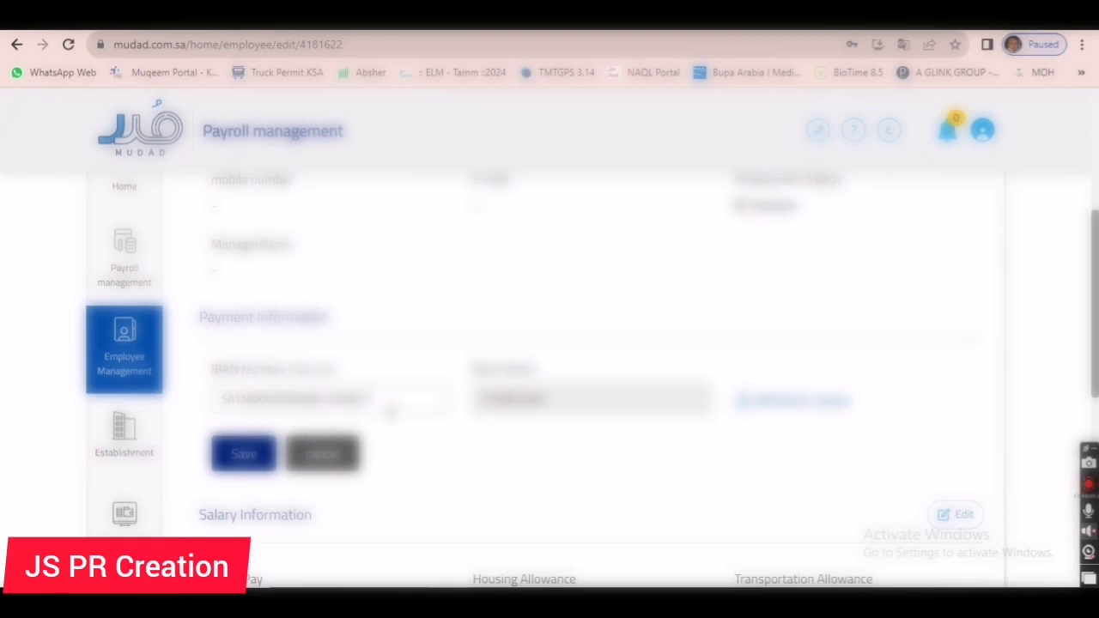
Save the new IBAN and verify the saved IBAN and bank name
scroll(510, 454, "down", 2)
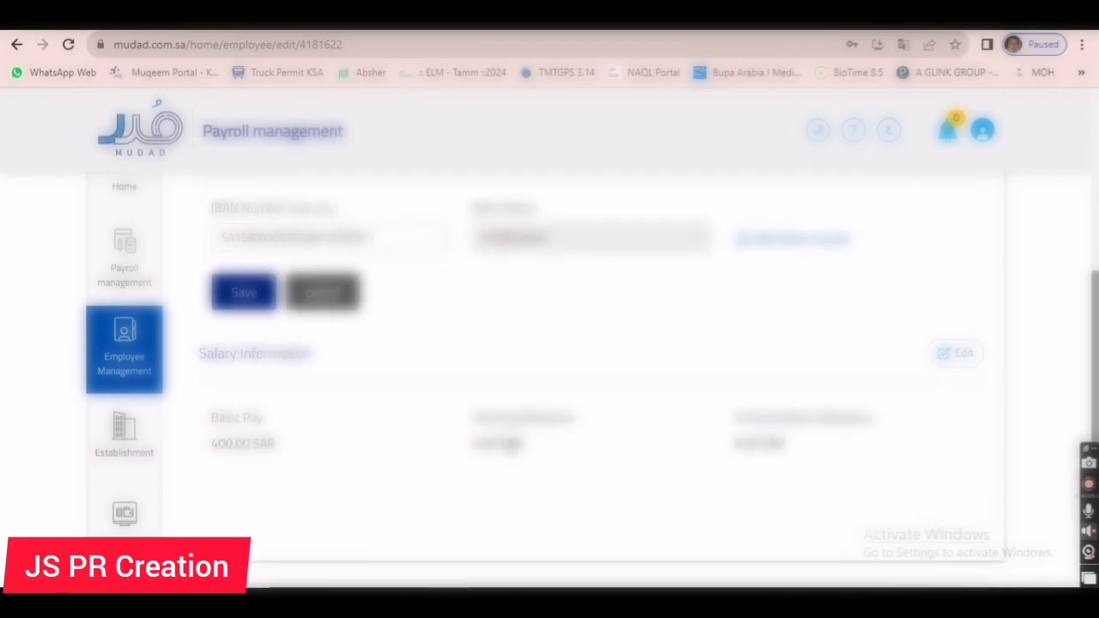
left_click(244, 291)
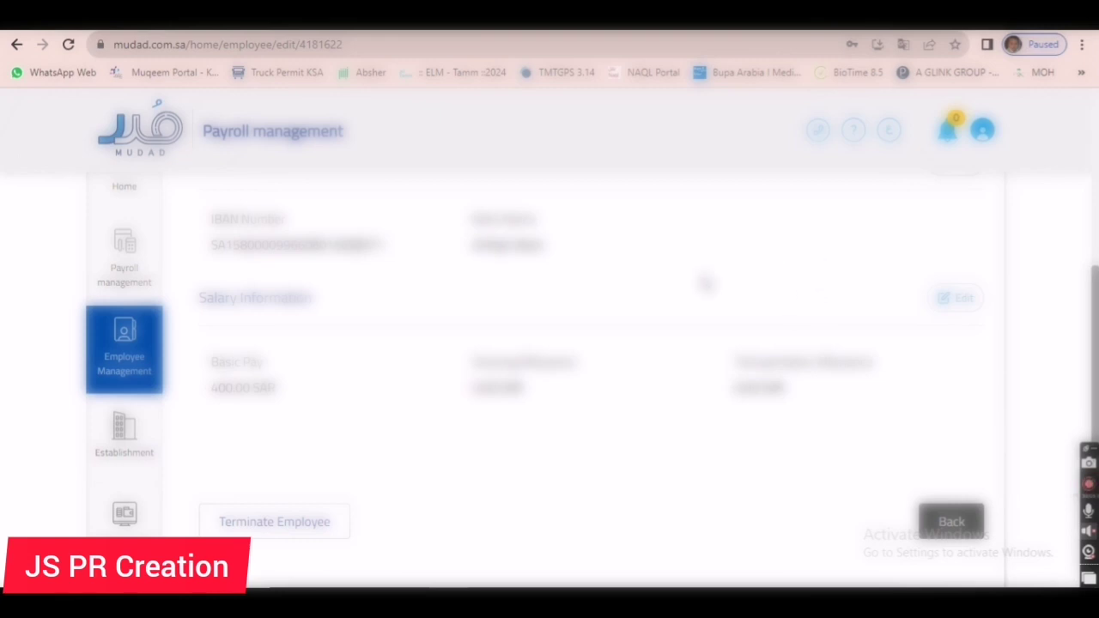
scroll(569, 427, "up", 2)
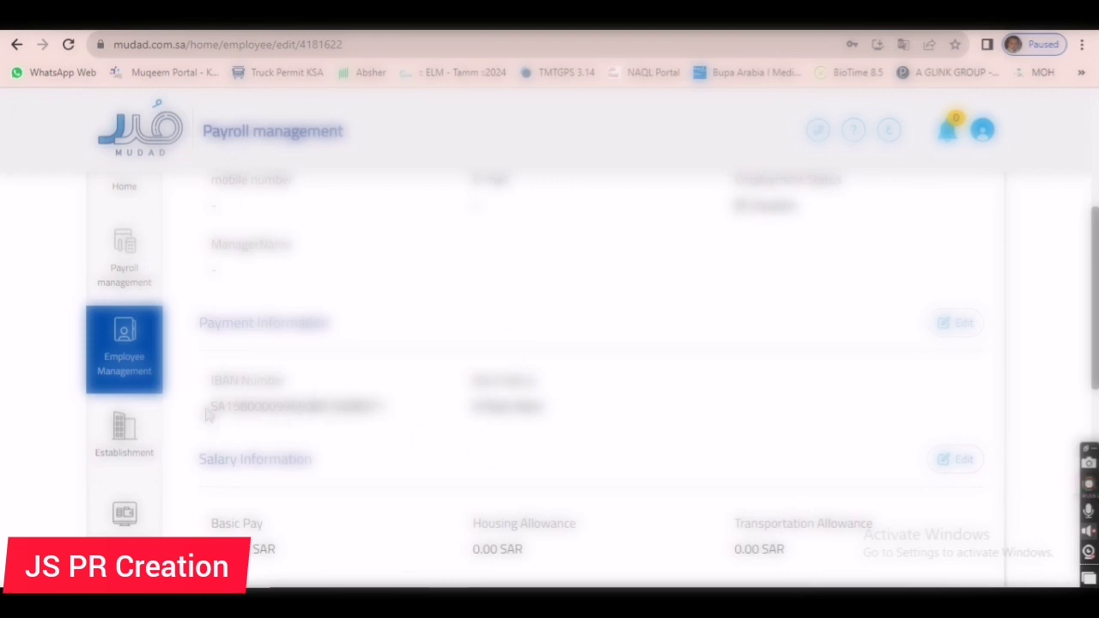
left_click_drag(208, 414, 572, 417)
left_click(661, 405)
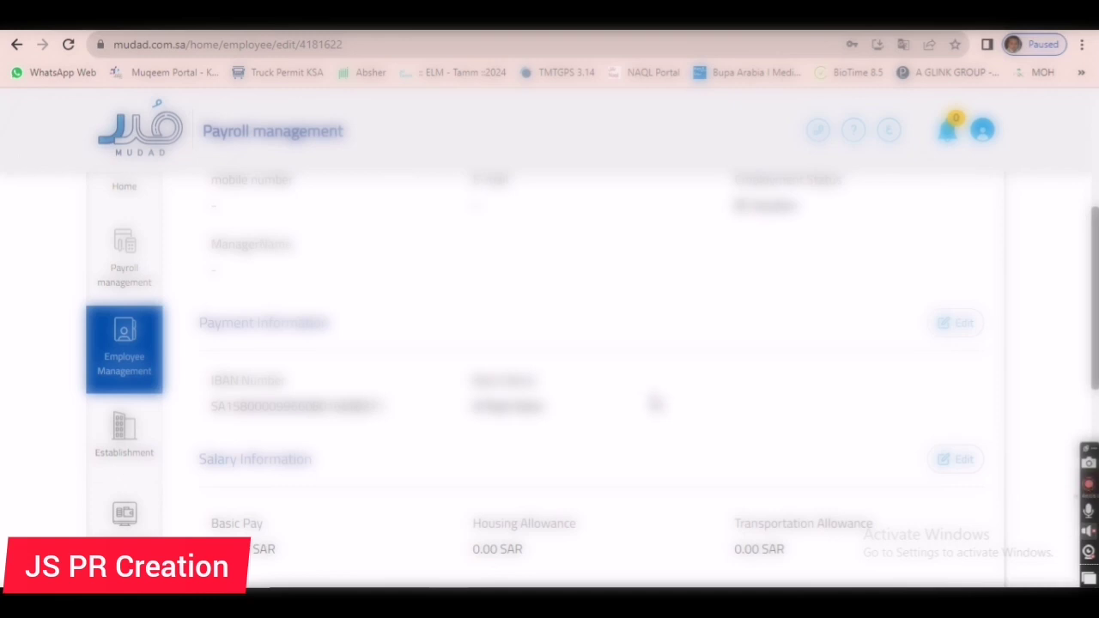
Return to the Employee Management list
scroll(657, 403, "down", 4)
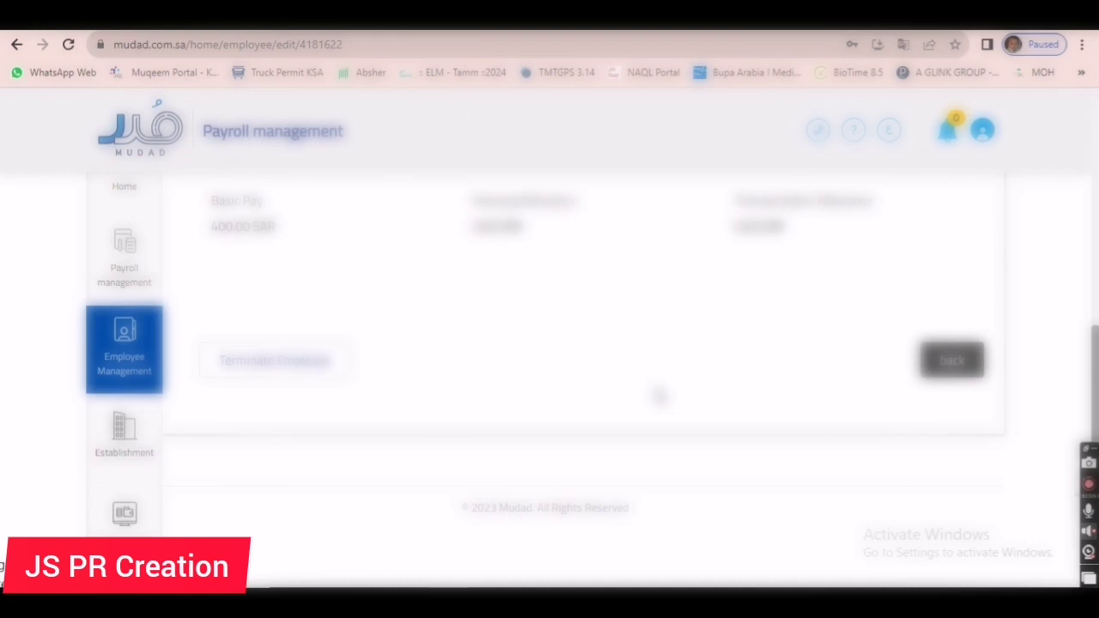
scroll(659, 395, "up", 10)
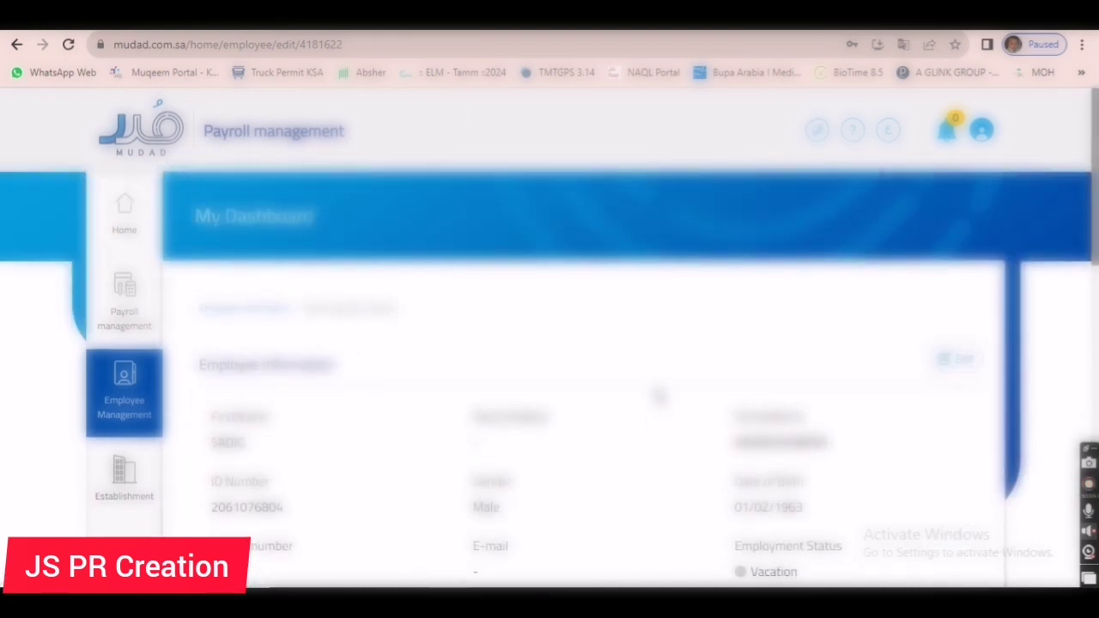
scroll(659, 396, "down", 8)
scroll(658, 395, "up", 10)
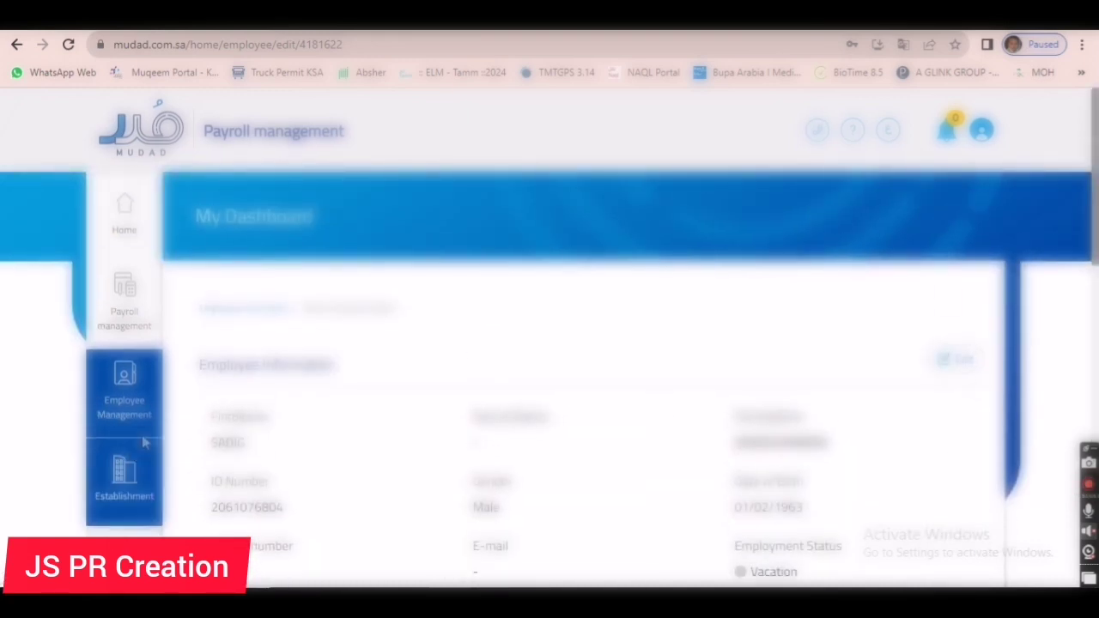
left_click(120, 413)
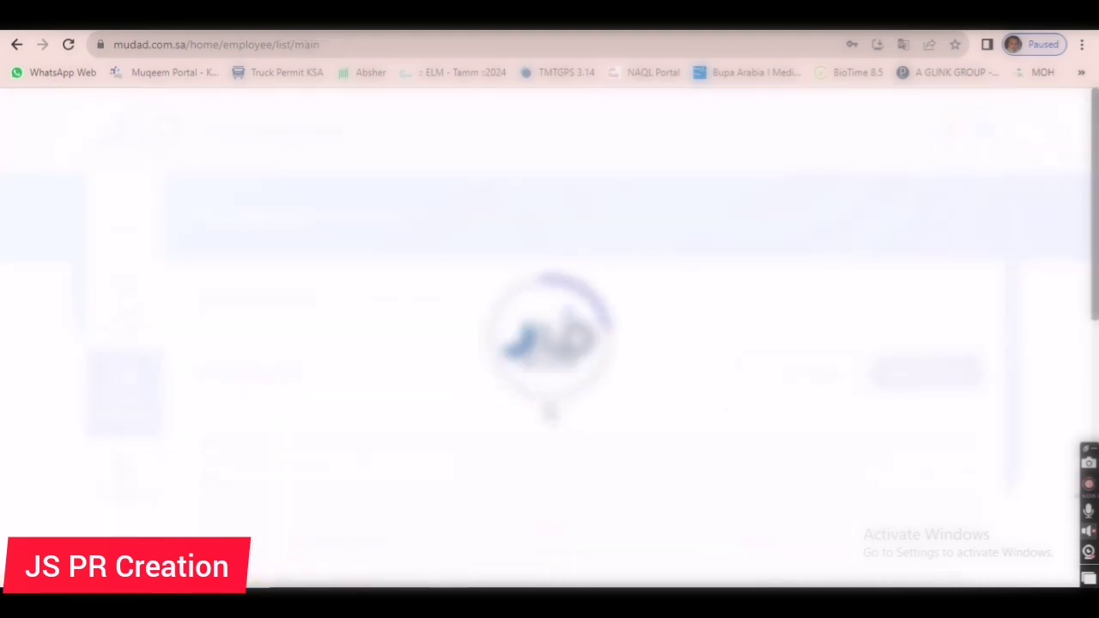
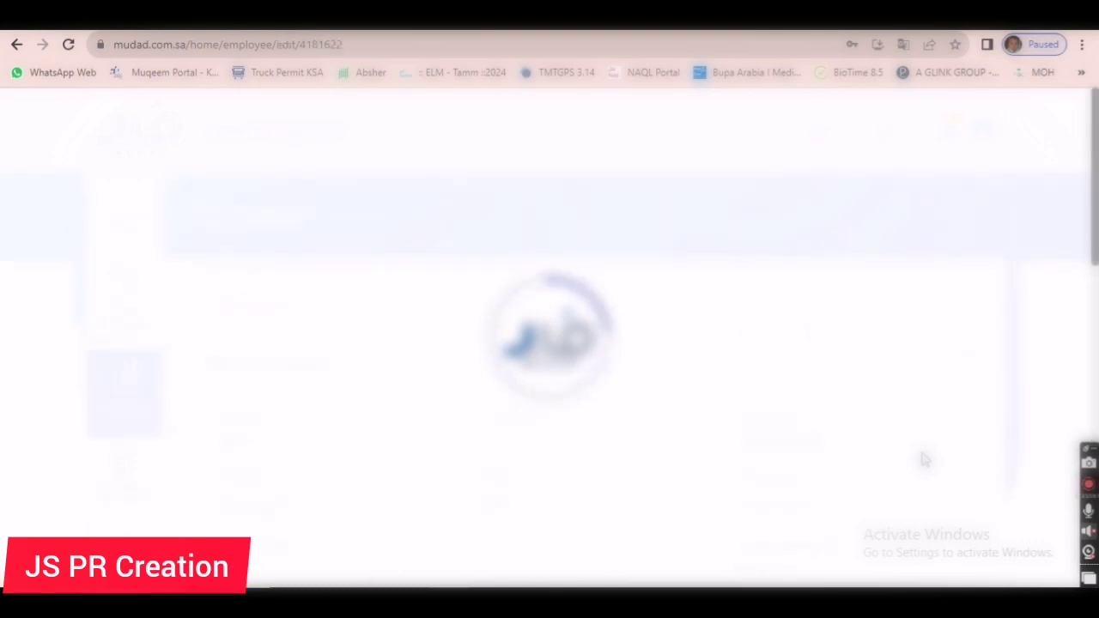
Review the employee's 400.00 SAR salary and bank details, then return to the Employees List
scroll(924, 460, "down", 5)
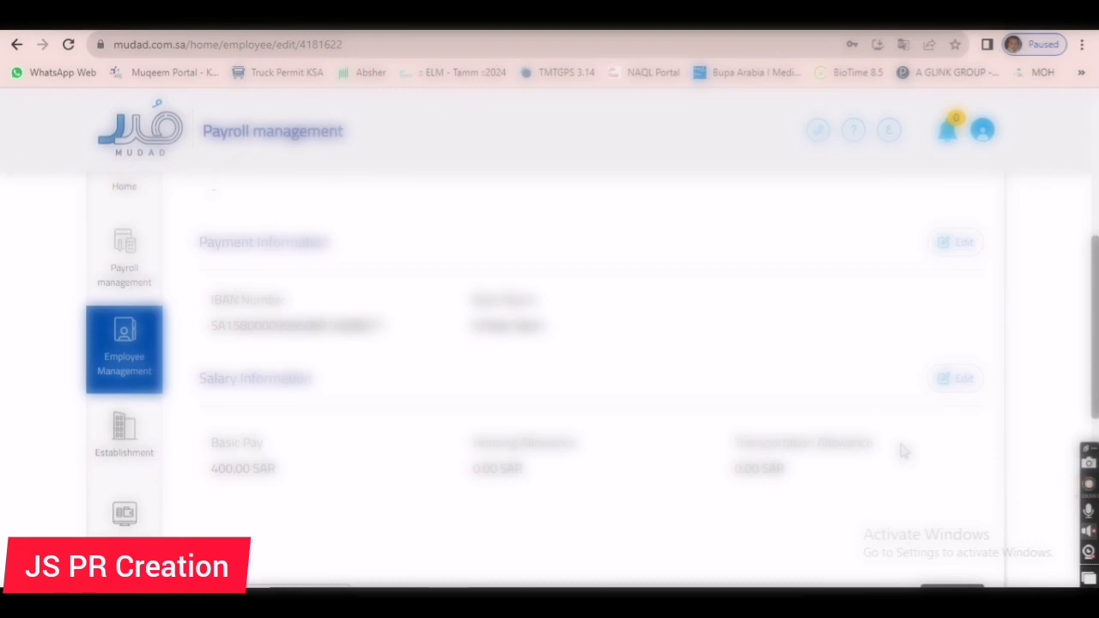
left_click_drag(198, 333, 615, 339)
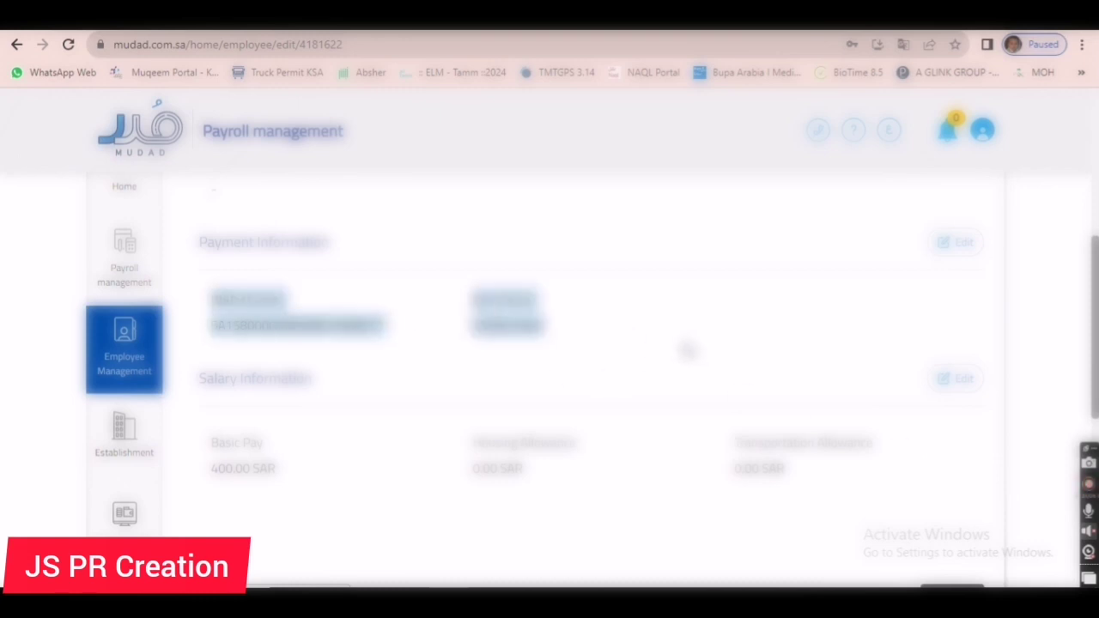
left_click(687, 350)
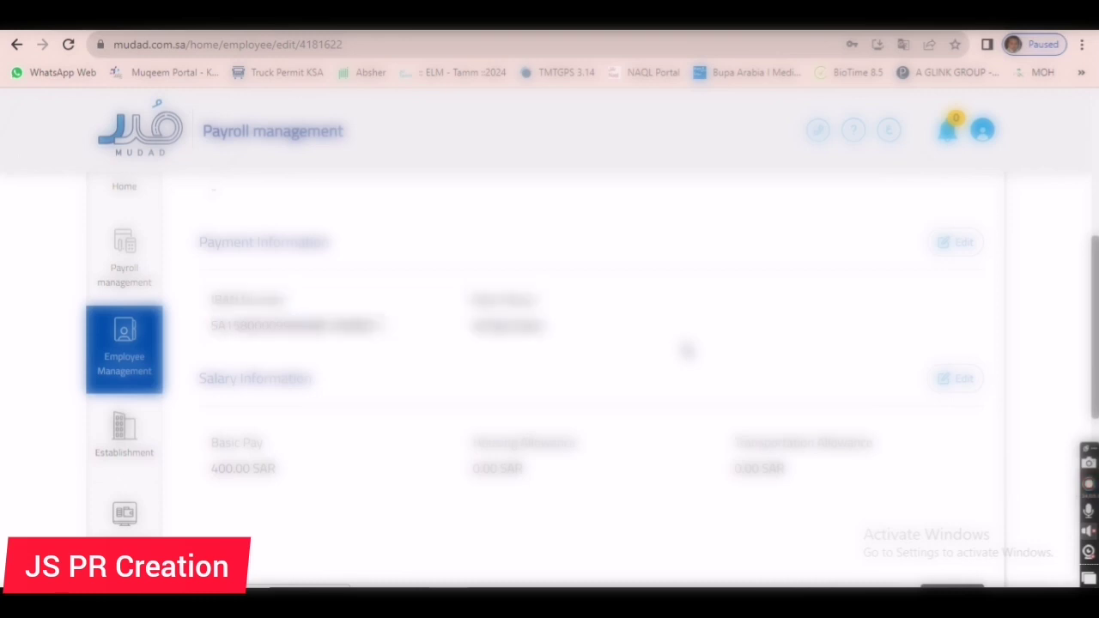
left_click(125, 388)
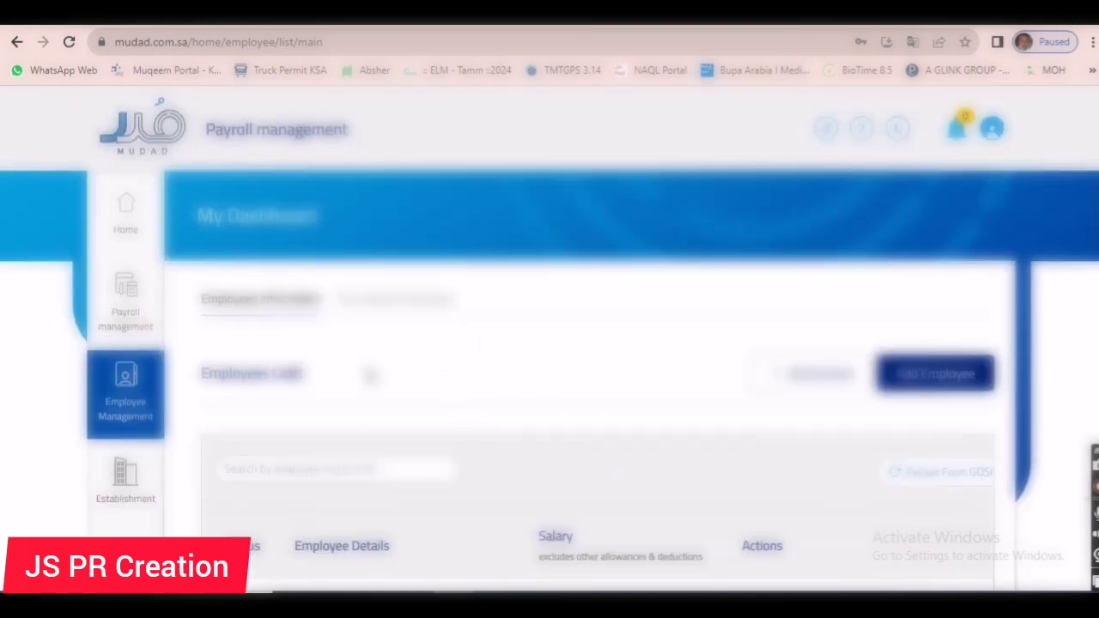
Search the Employees List by the employee's ID number to find the single matching active employee
scroll(444, 429, "down", 2)
left_click(350, 344)
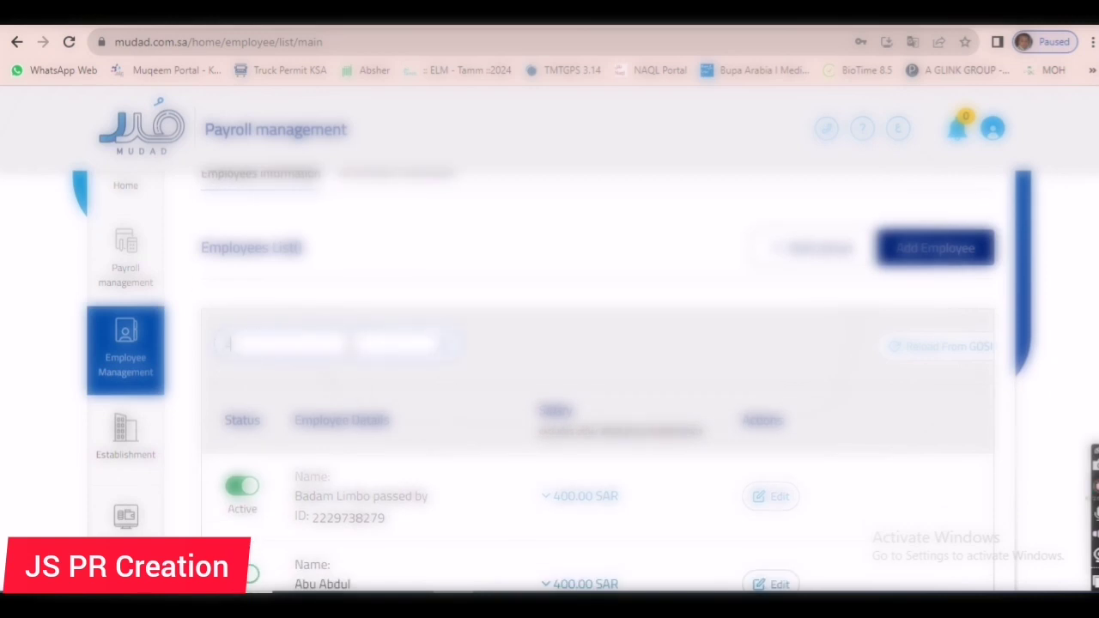
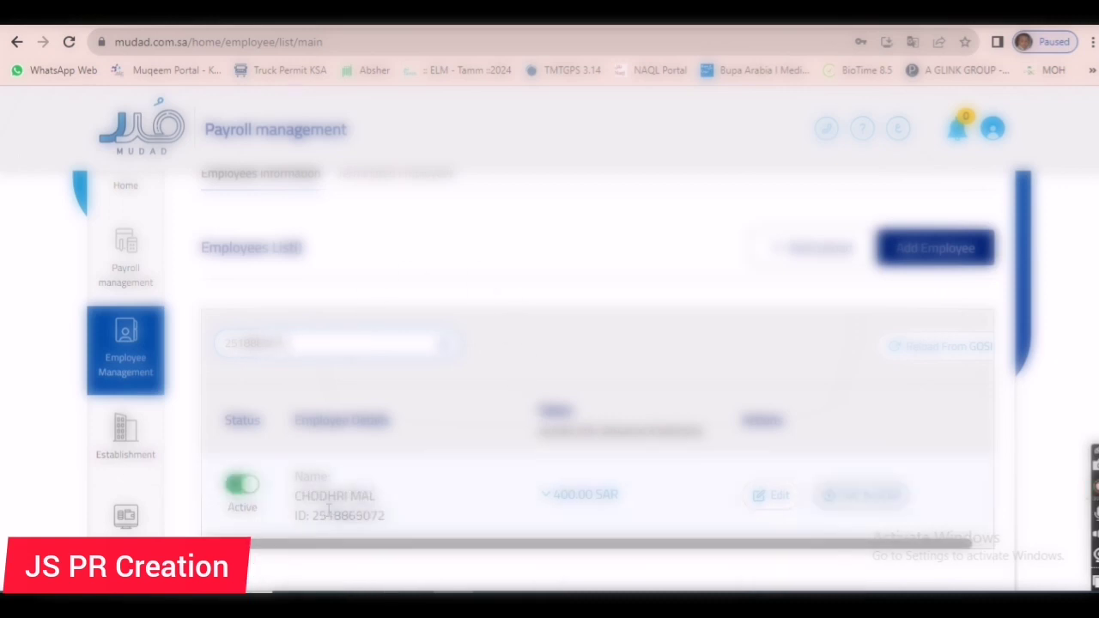
scroll(793, 412, "down", 2)
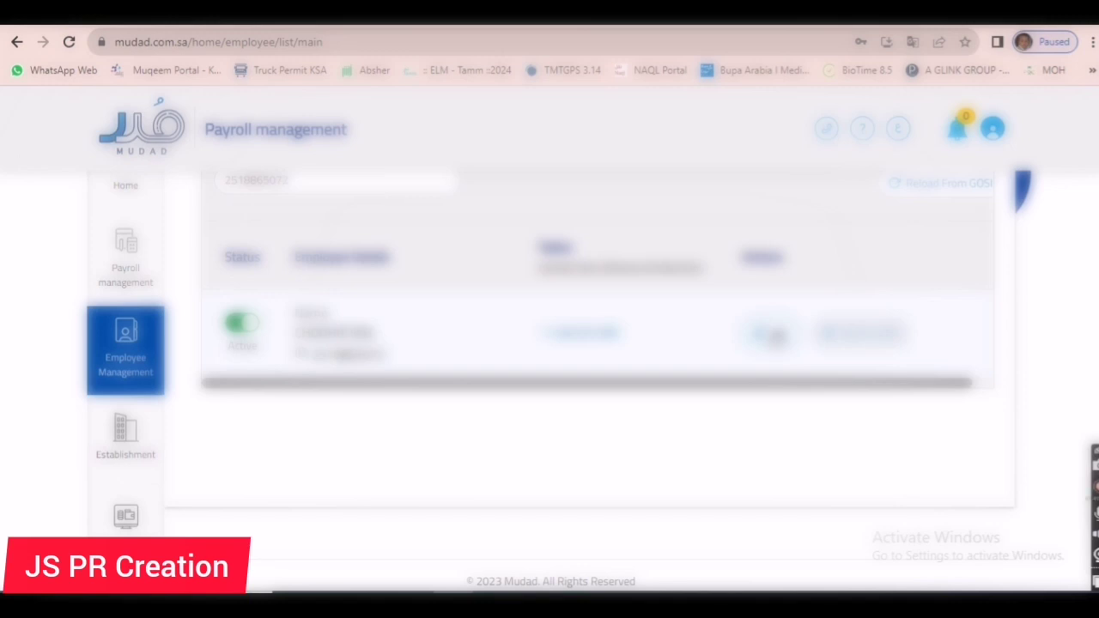
Open the found employee's record and bring up its Terminate Employee form
left_click(786, 339)
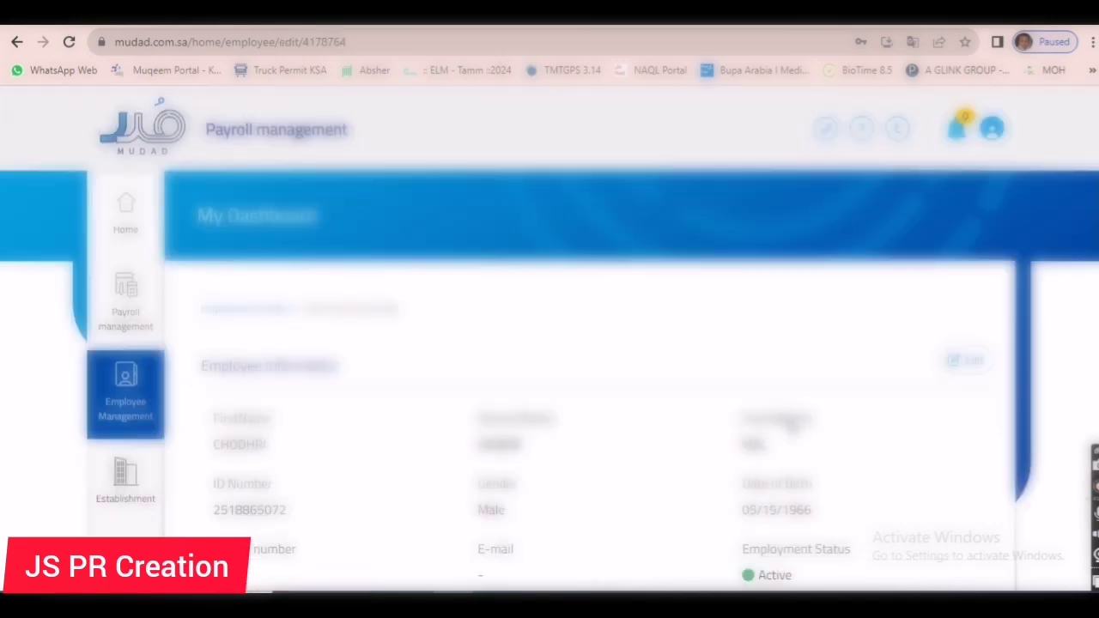
scroll(798, 419, "down", 8)
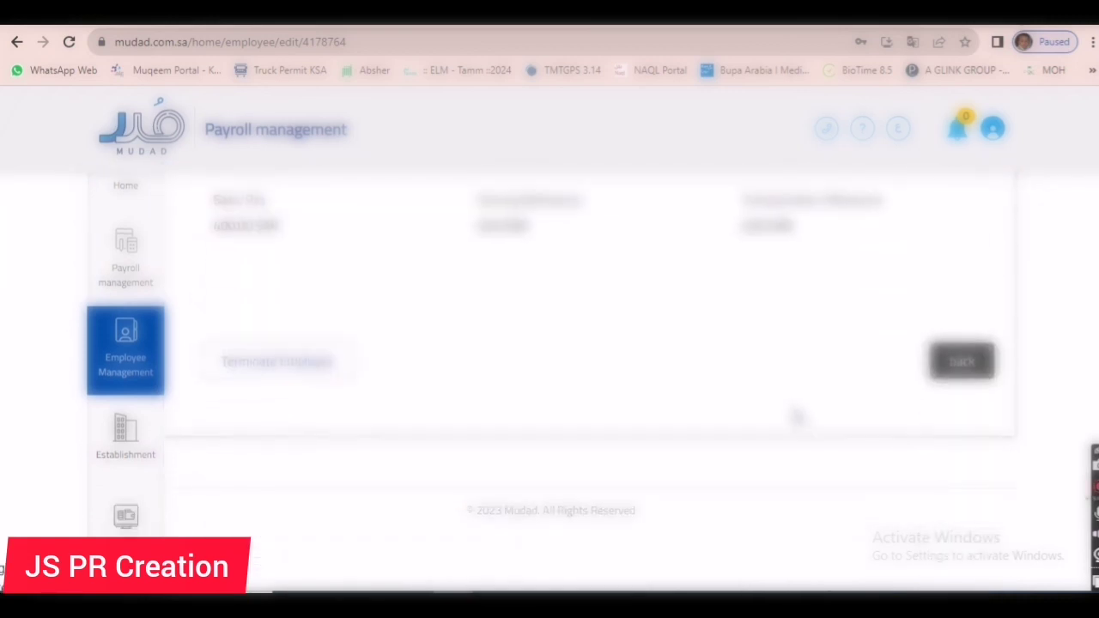
scroll(796, 418, "down", 2)
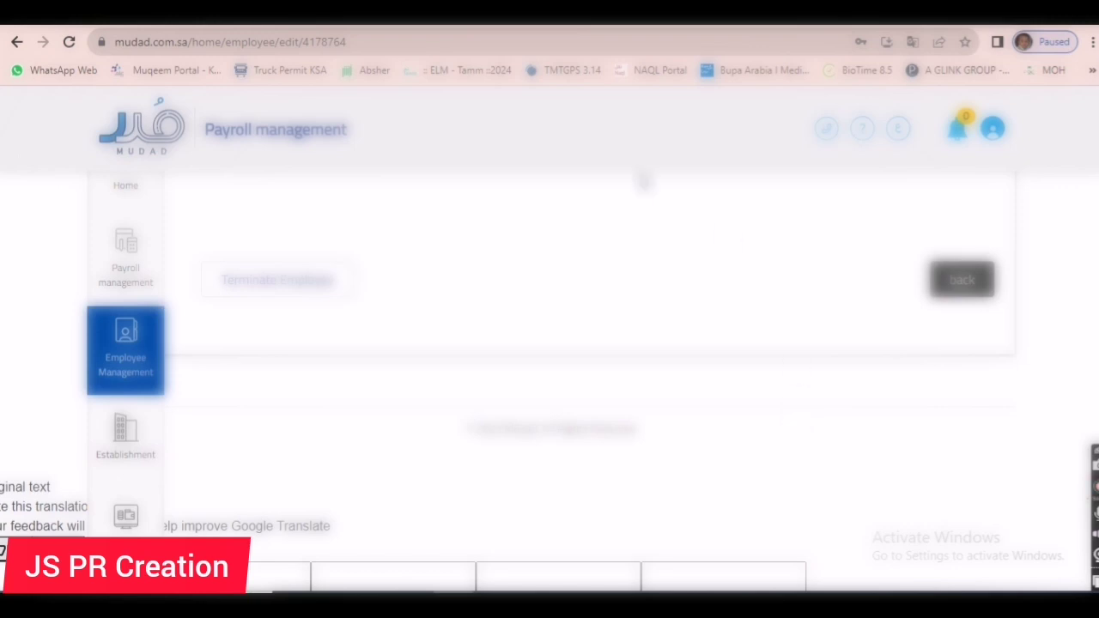
left_click(277, 283)
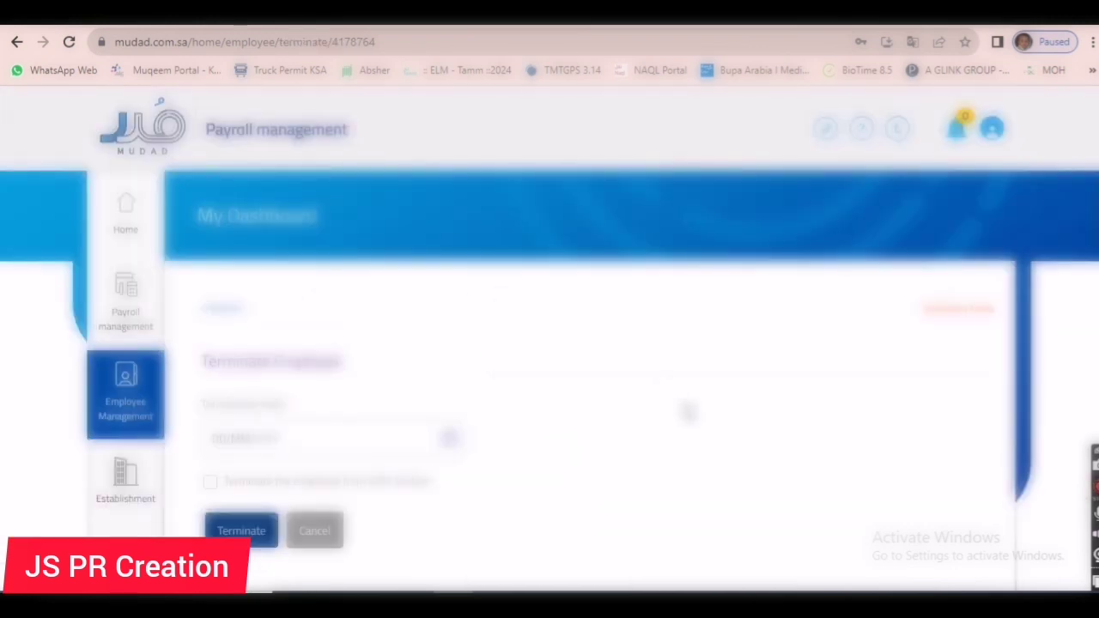
Pick a termination date from the calendar and submit the employee's termination
scroll(687, 412, "down", 3)
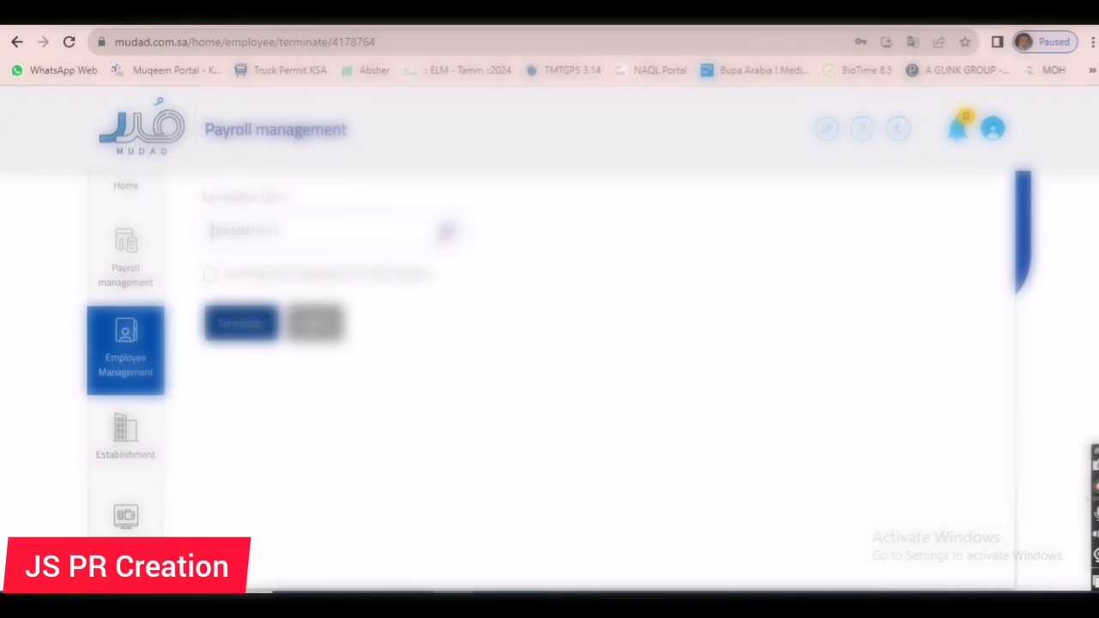
left_click(257, 230)
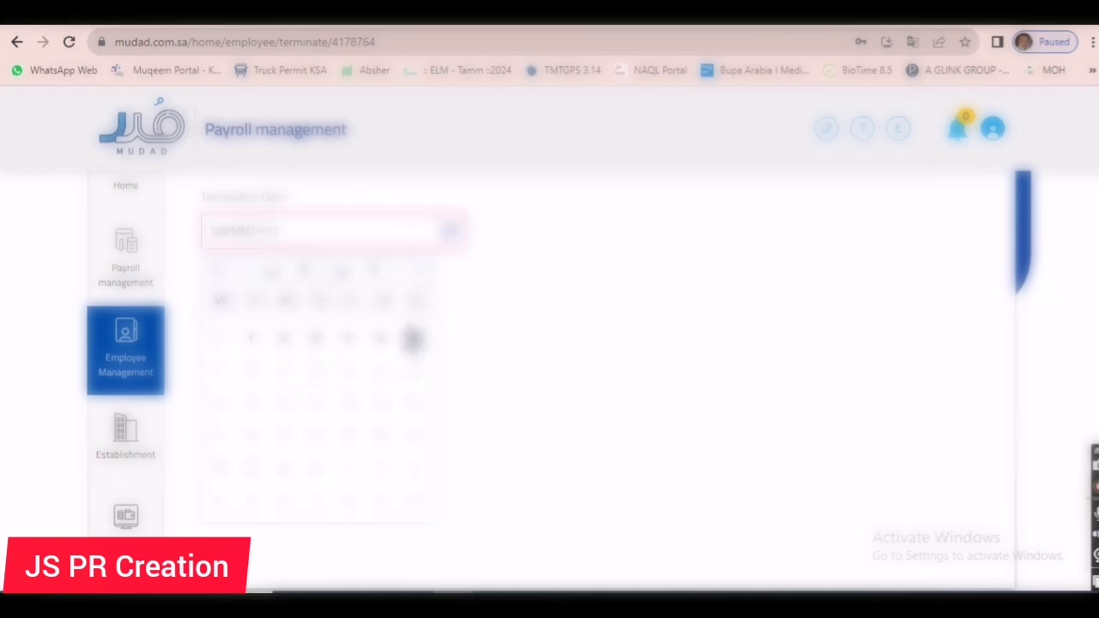
left_click(412, 339)
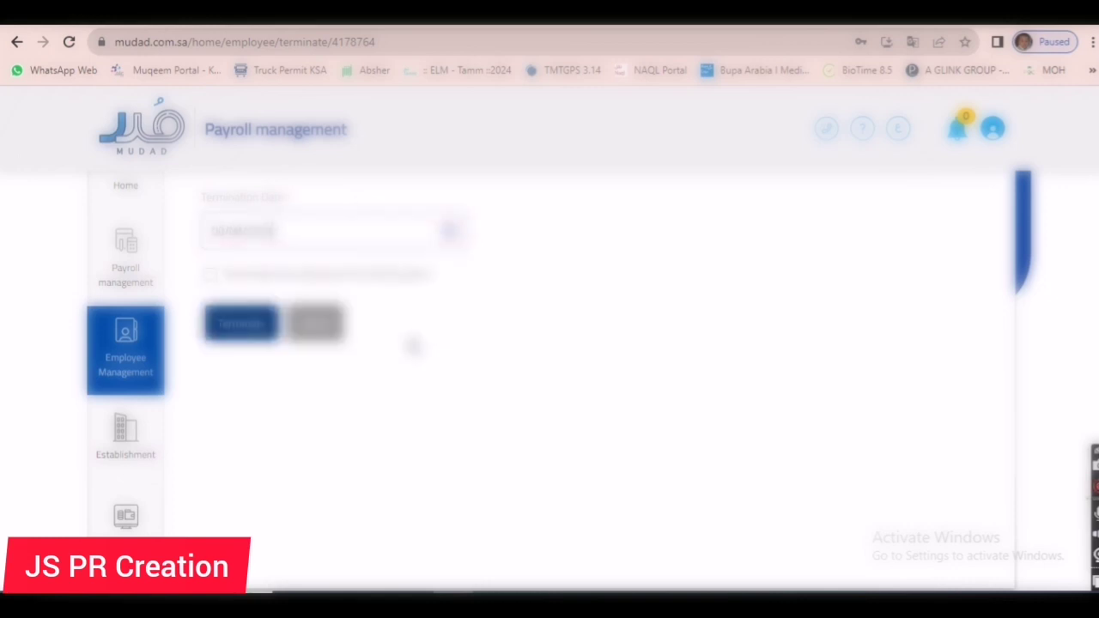
left_click(239, 323)
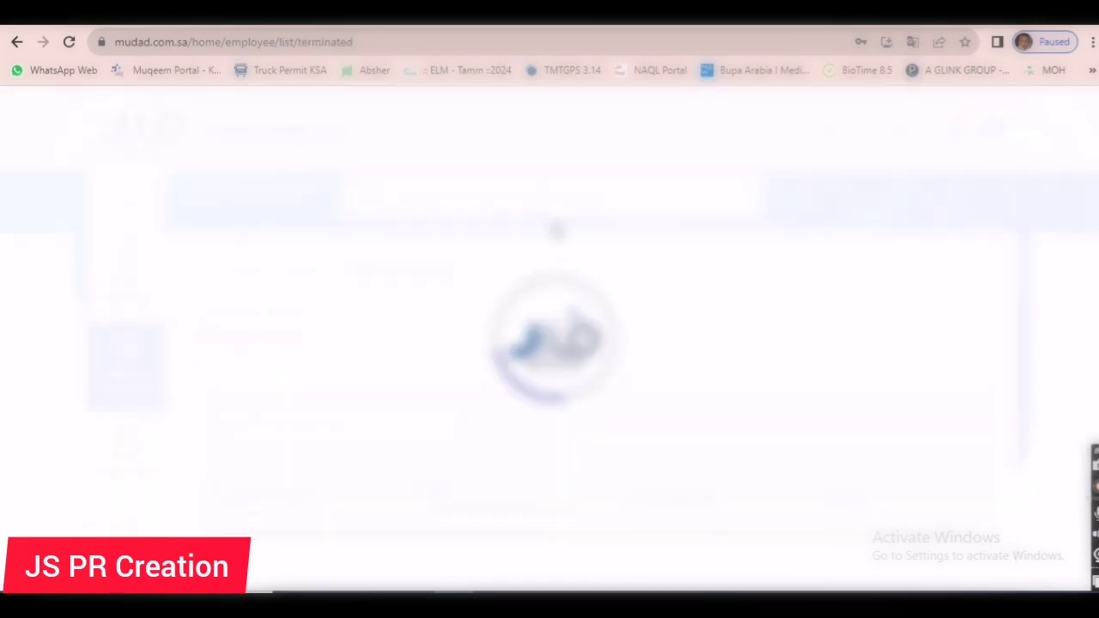